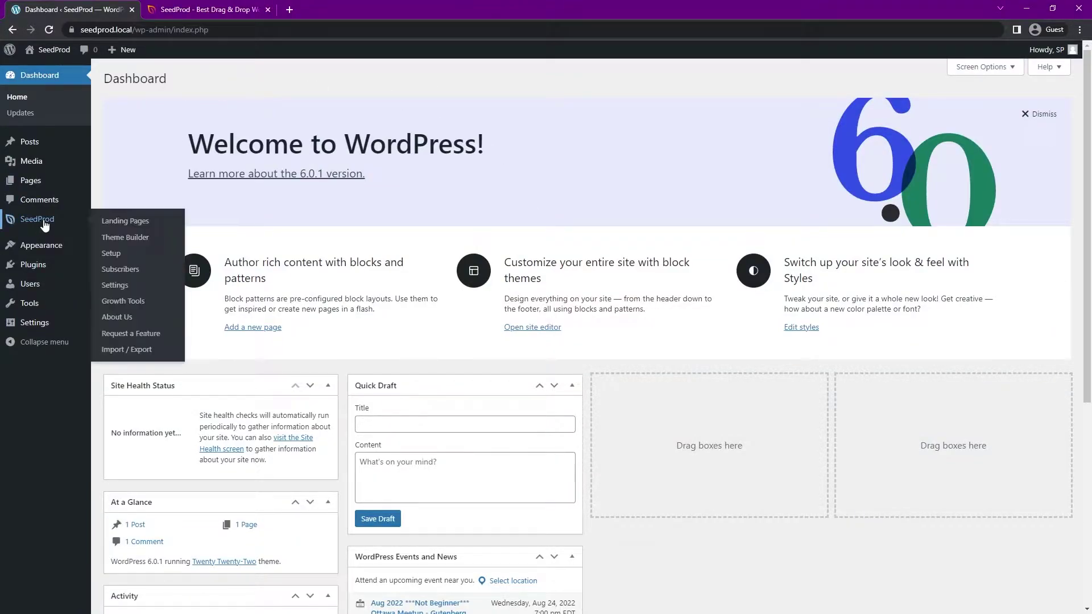
Glance at the seedprod.com tab and close it, leaving the WordPress Dashboard showing.
left_click(183, 11)
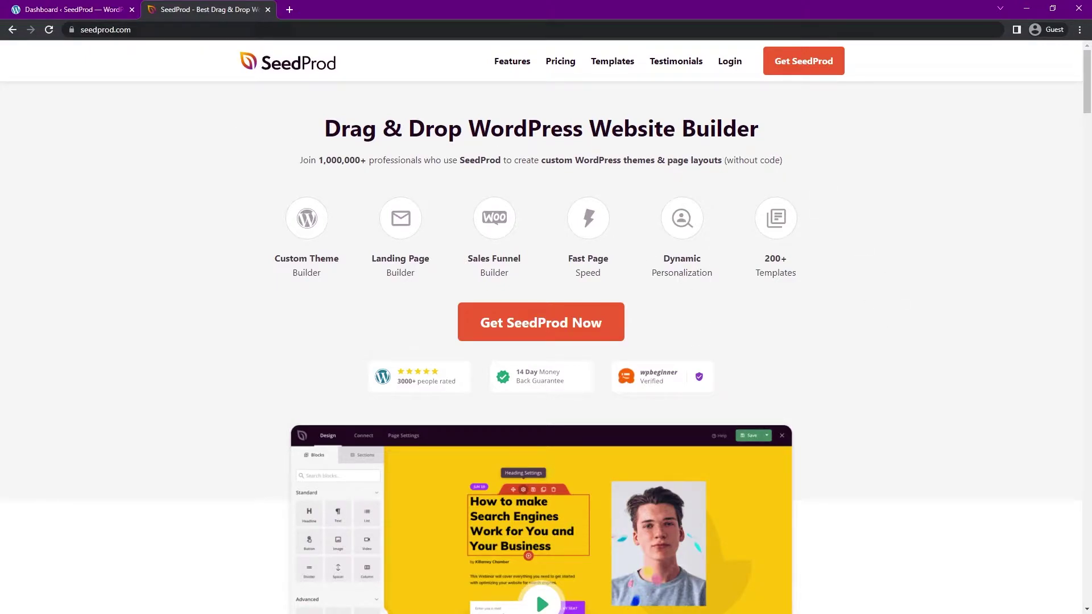
left_click(268, 10)
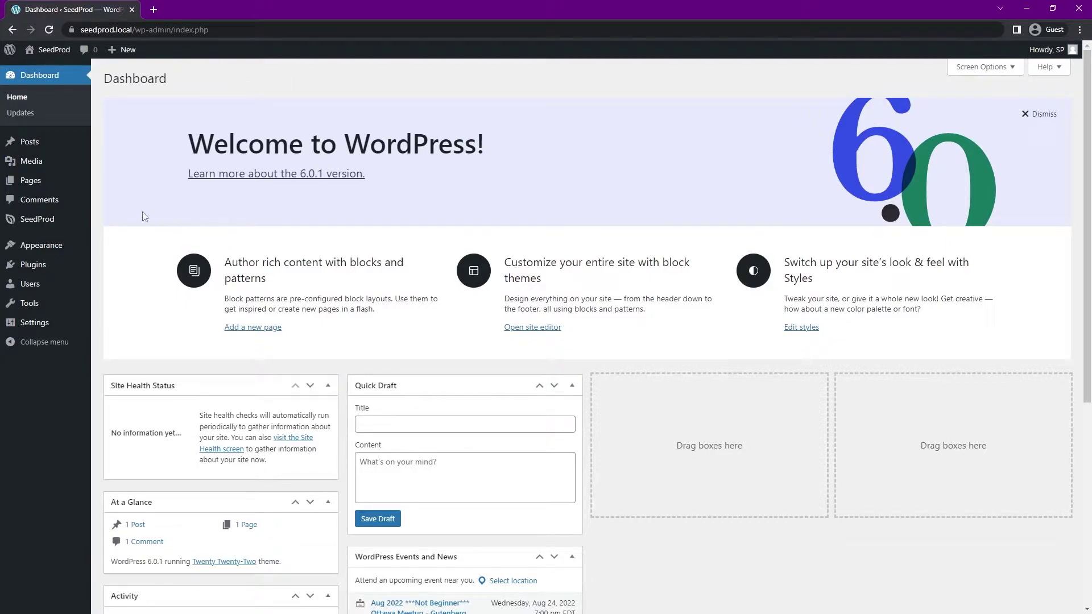
Go to SeedProd's Landing Pages screen from the admin sidebar.
mouse_move(36, 226)
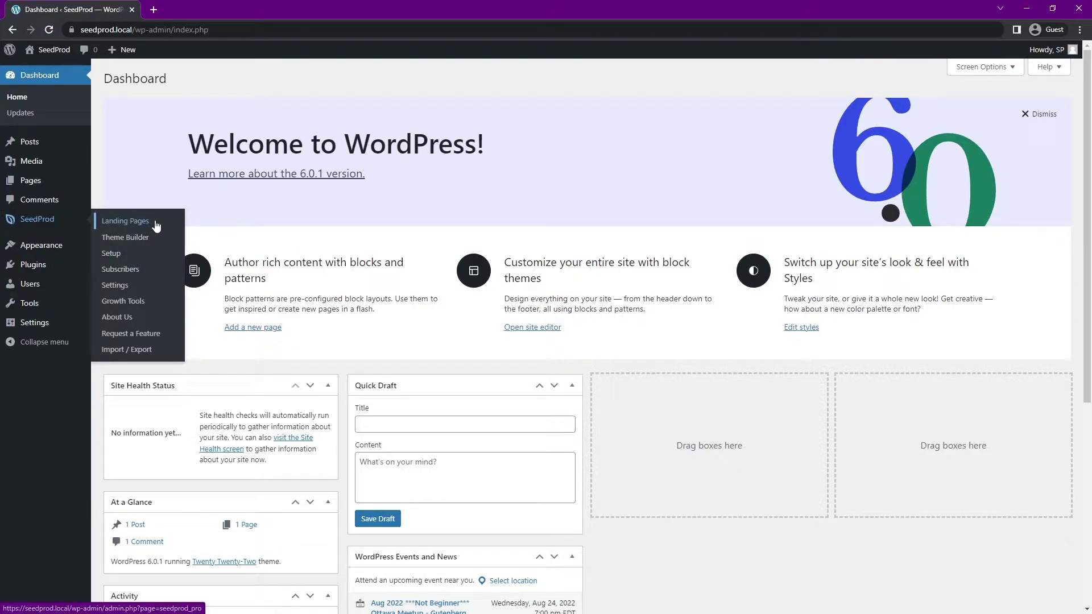
left_click(120, 225)
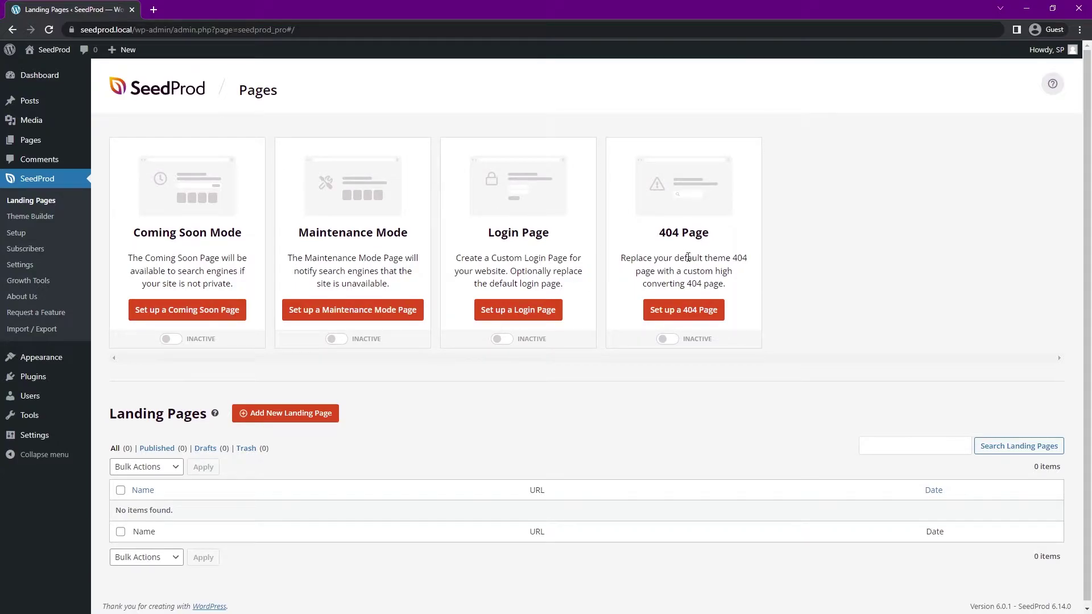
Create a 'Black Friday' landing page from the Sales category's Black Friday Sales Page template and open it.
left_click(283, 419)
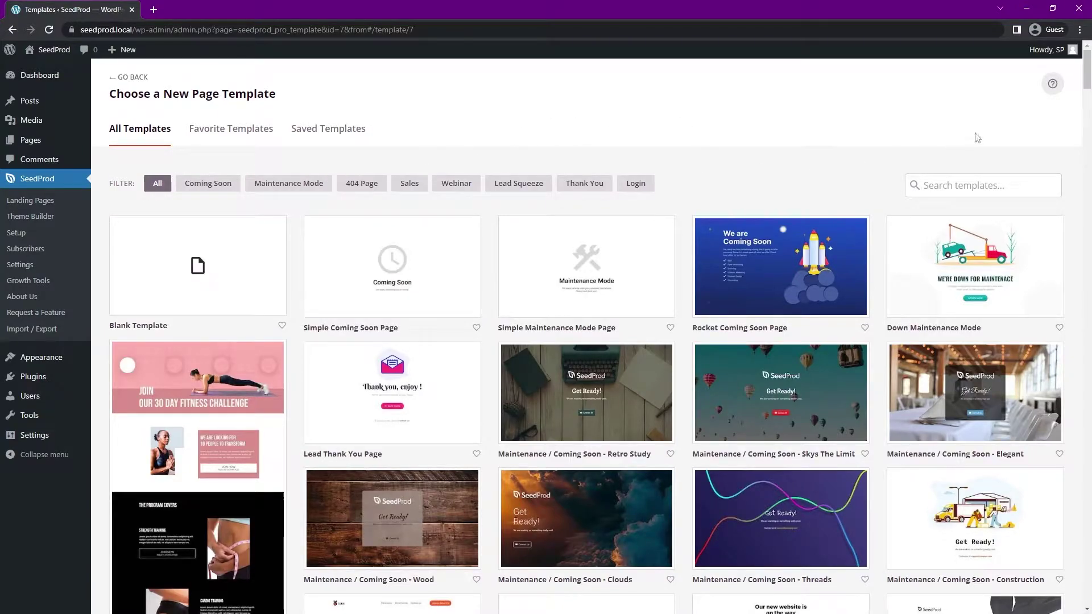
mouse_move(1087, 68)
left_mouse_down()
mouse_move(1088, 440)
mouse_move(1088, 69)
left_mouse_up()
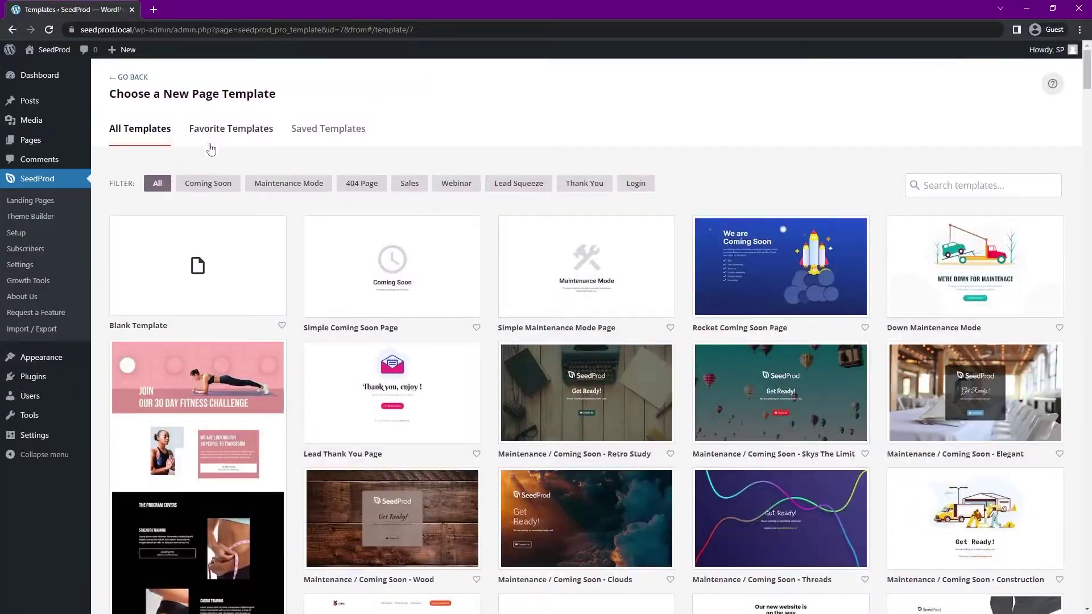
left_click(405, 186)
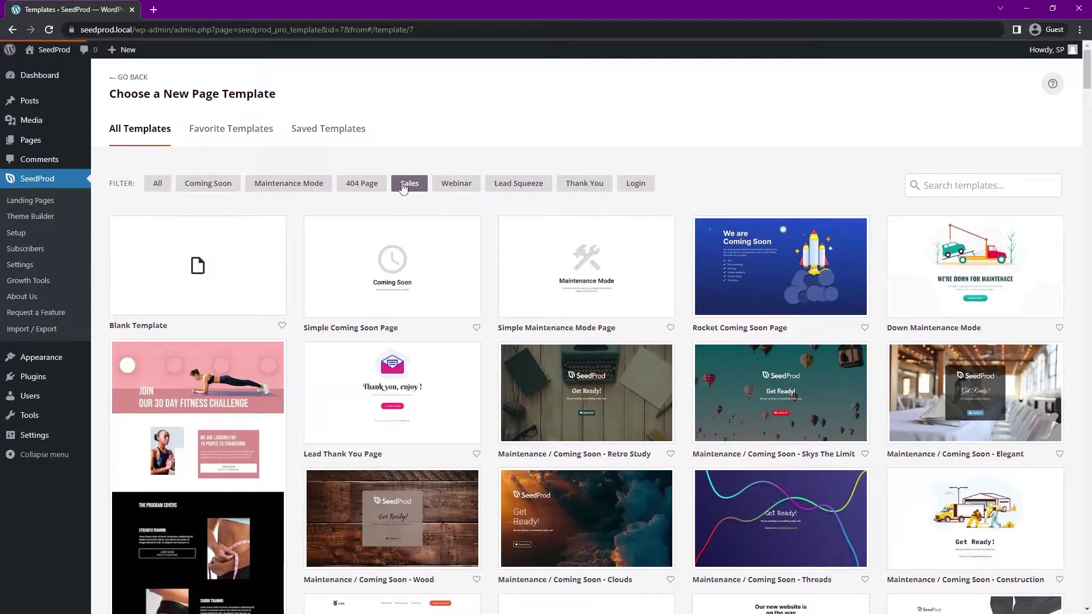
scroll(892, 160, "down", 10)
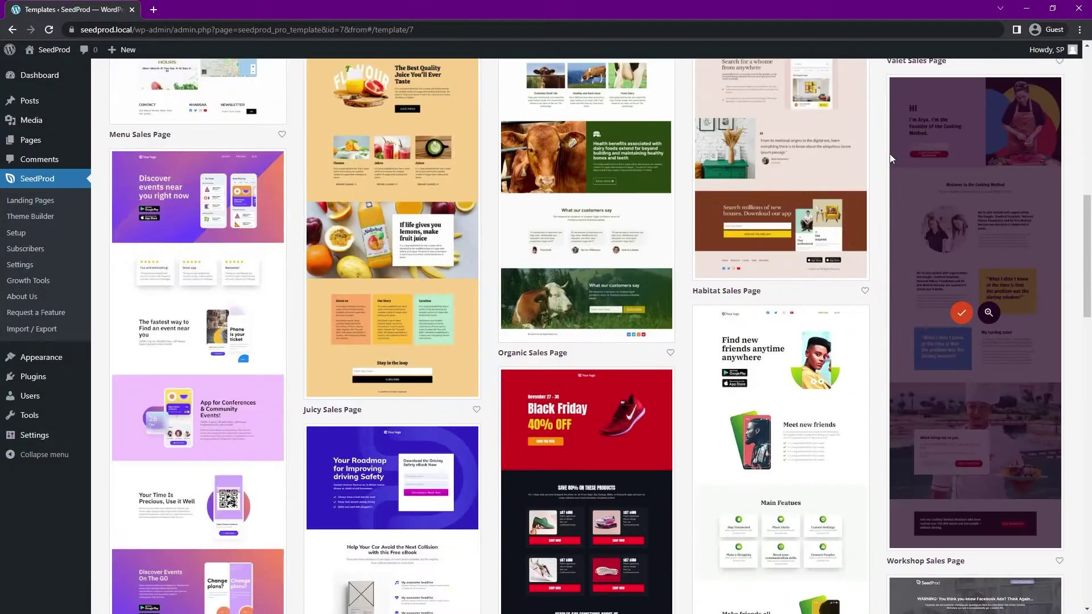
scroll(890, 158, "down", 5)
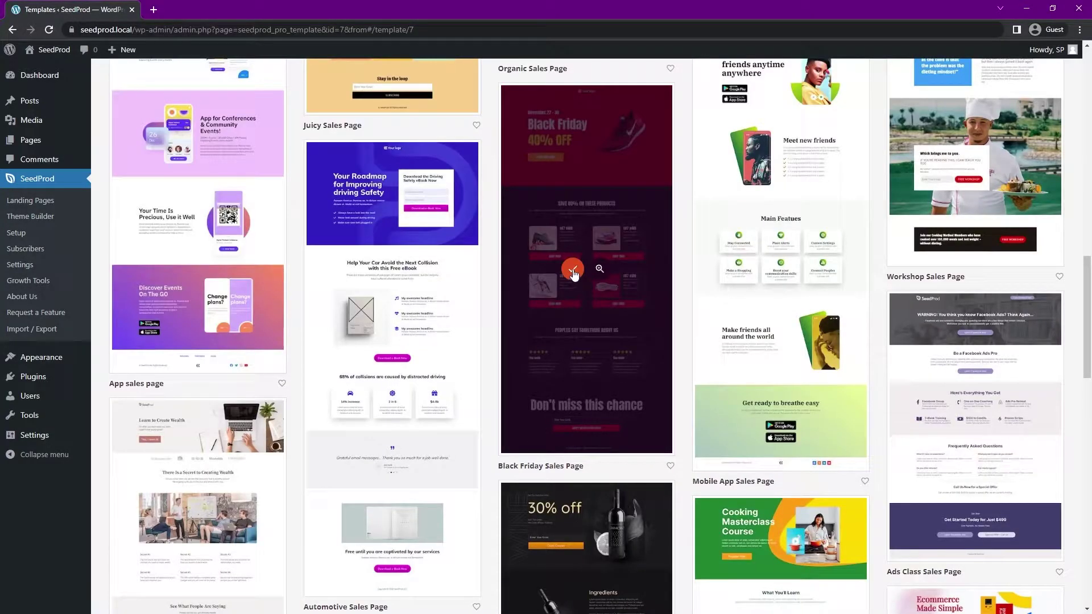
left_click(572, 270)
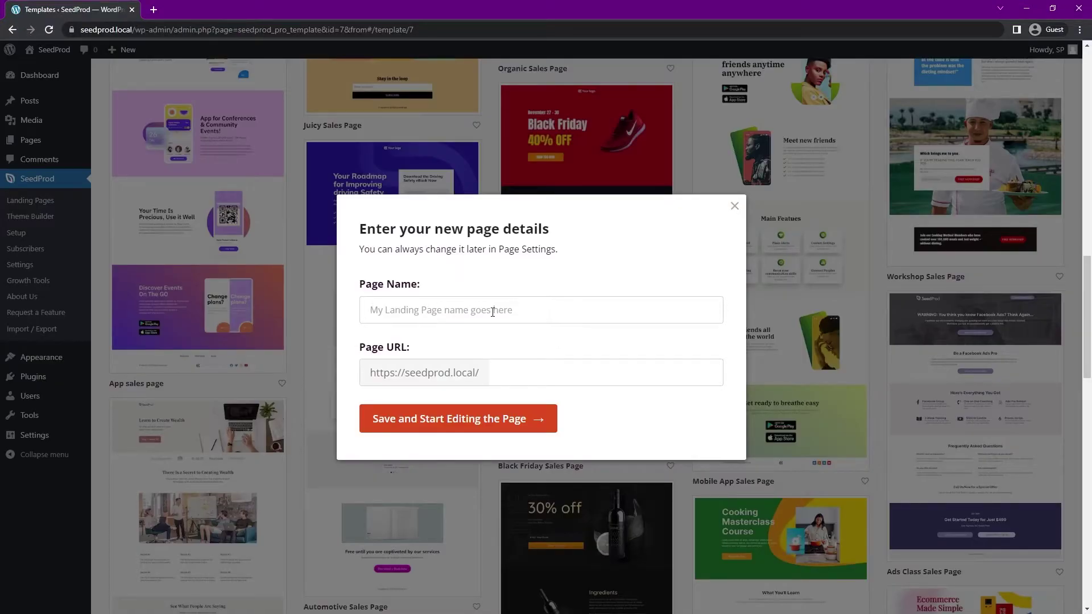
type("Black Friday")
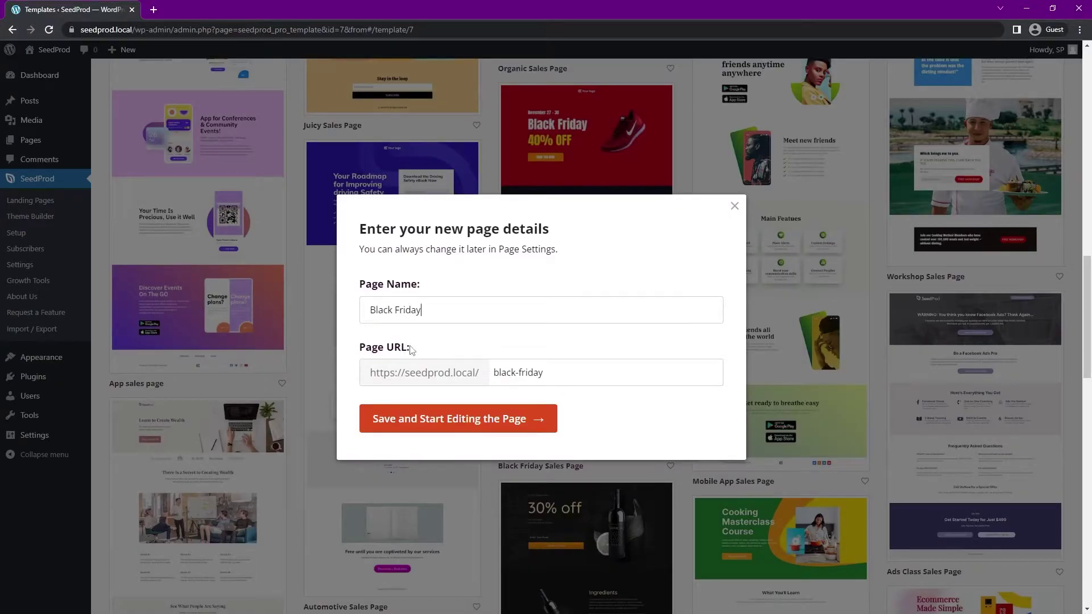
left_click(392, 419)
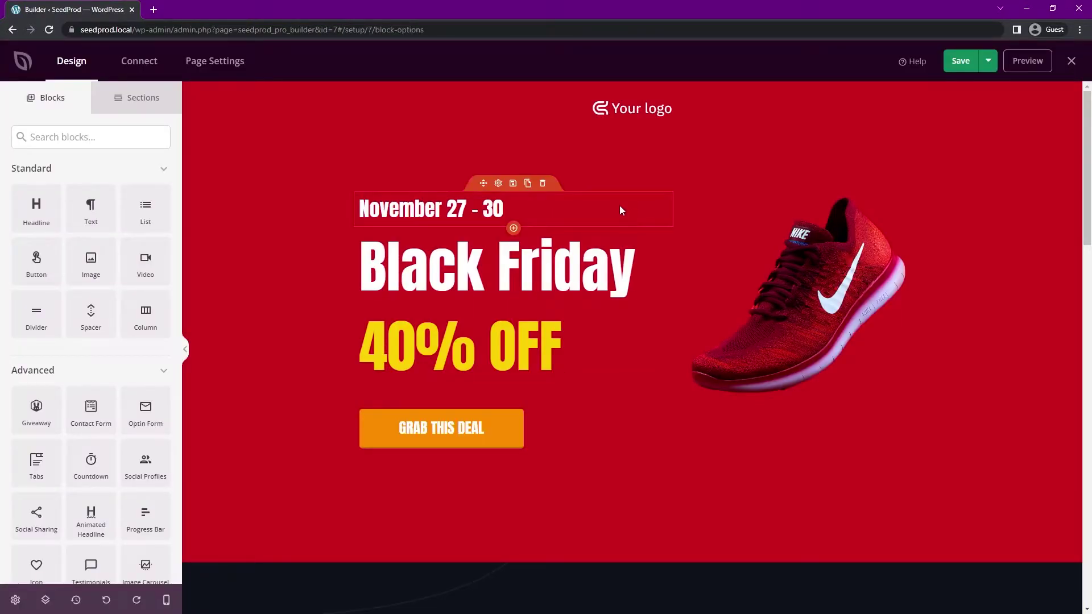
left_click_drag(1086, 170, 1084, 143)
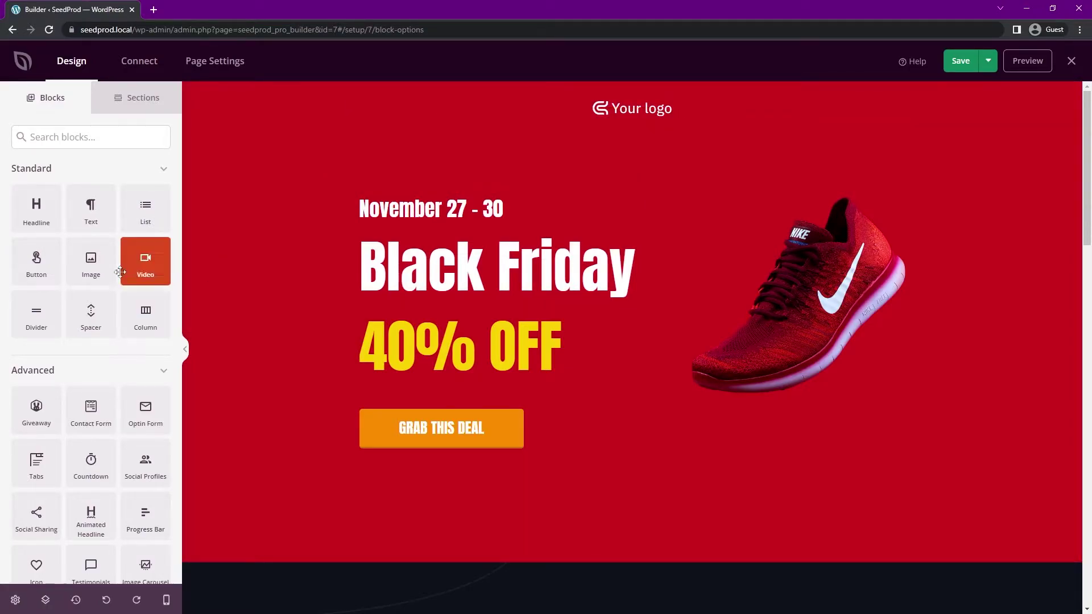
left_click_drag(36, 260, 532, 246)
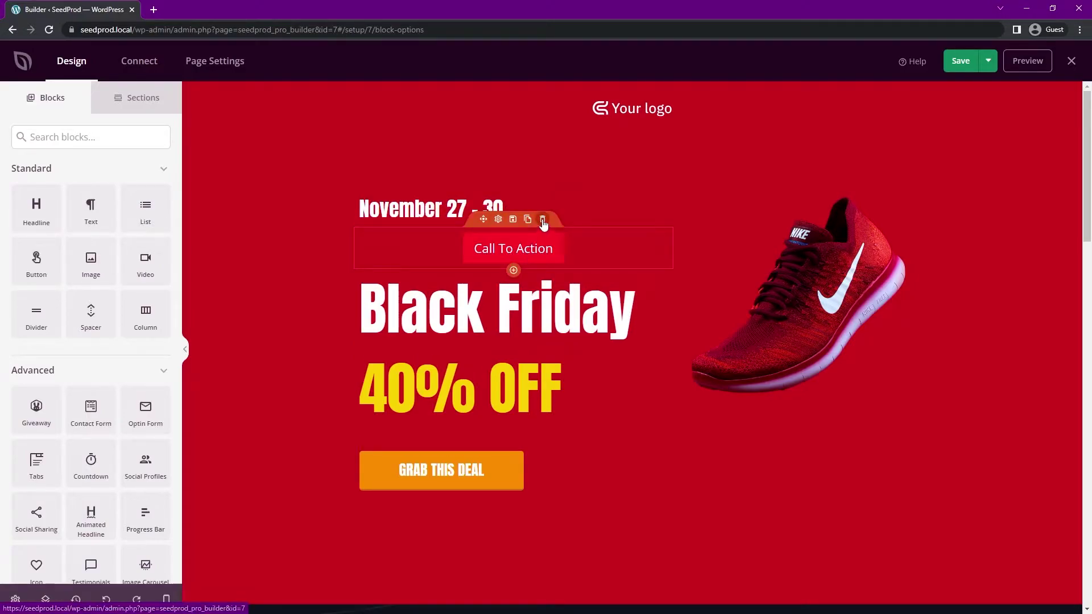
left_click(542, 219)
left_click(523, 350)
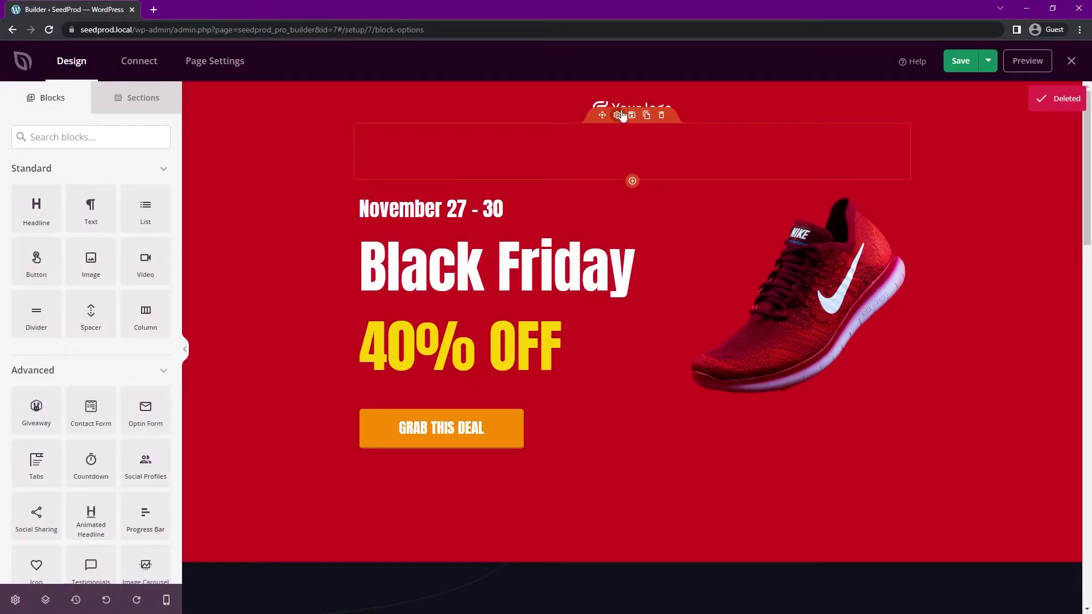
left_click(598, 116)
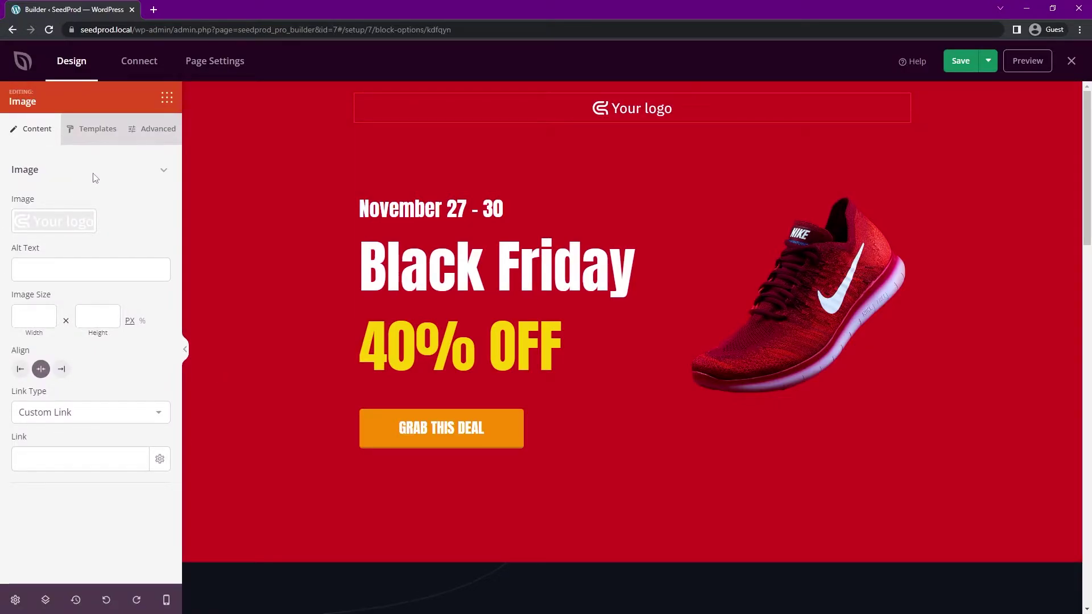
Lower the November 27 - 30 headline's font size in Advanced typography, then select Black Friday.
left_click(453, 208)
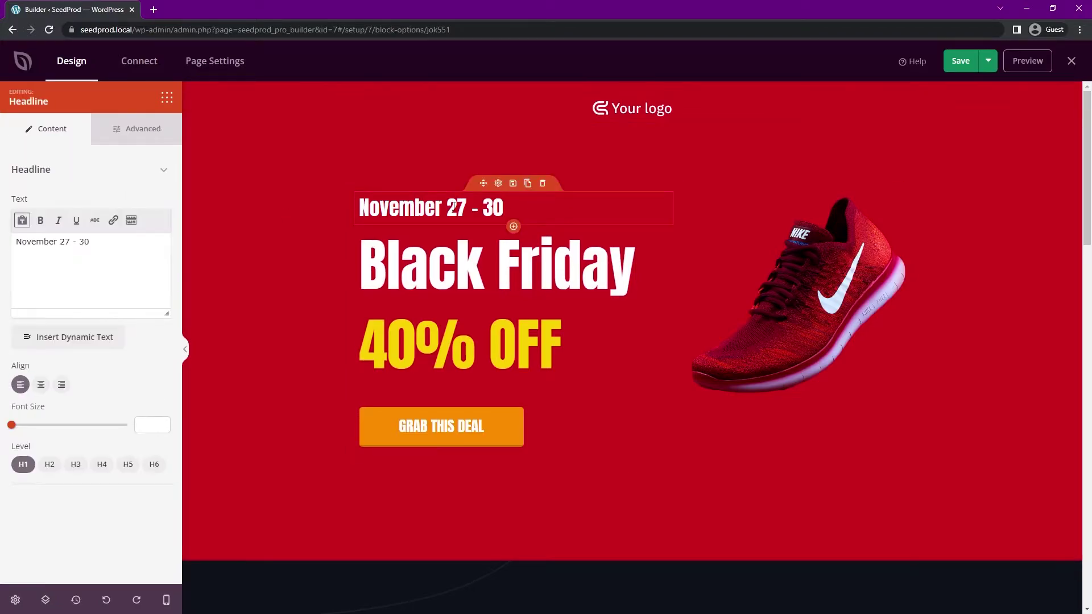
left_click(137, 136)
left_click(149, 201)
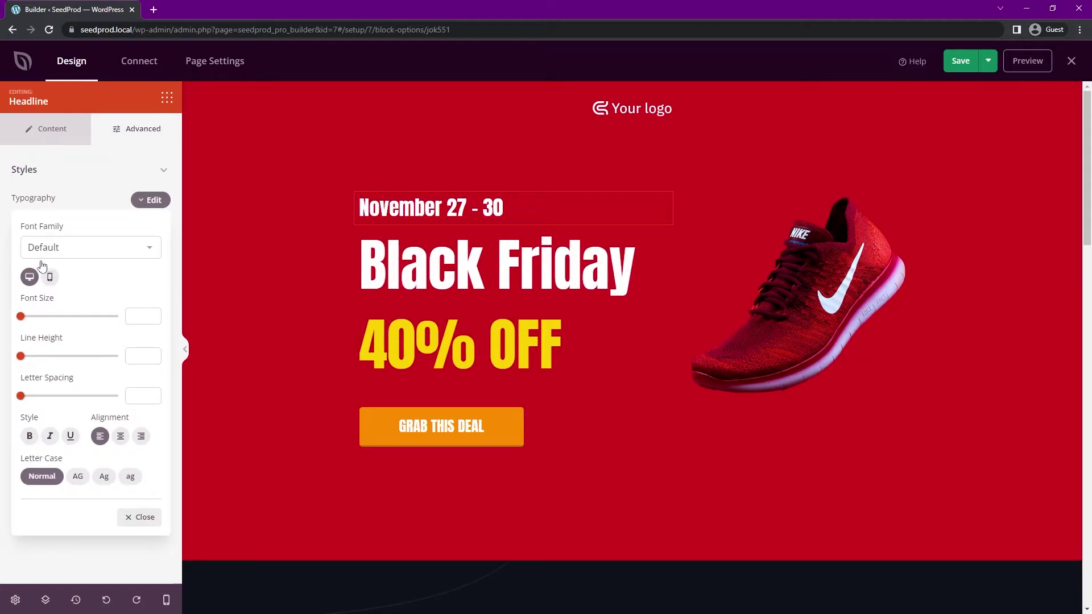
left_click_drag(21, 316, 106, 323)
left_click(438, 270)
Give the GRAB THIS DEAL button a black (#000000) background.
left_click(500, 375)
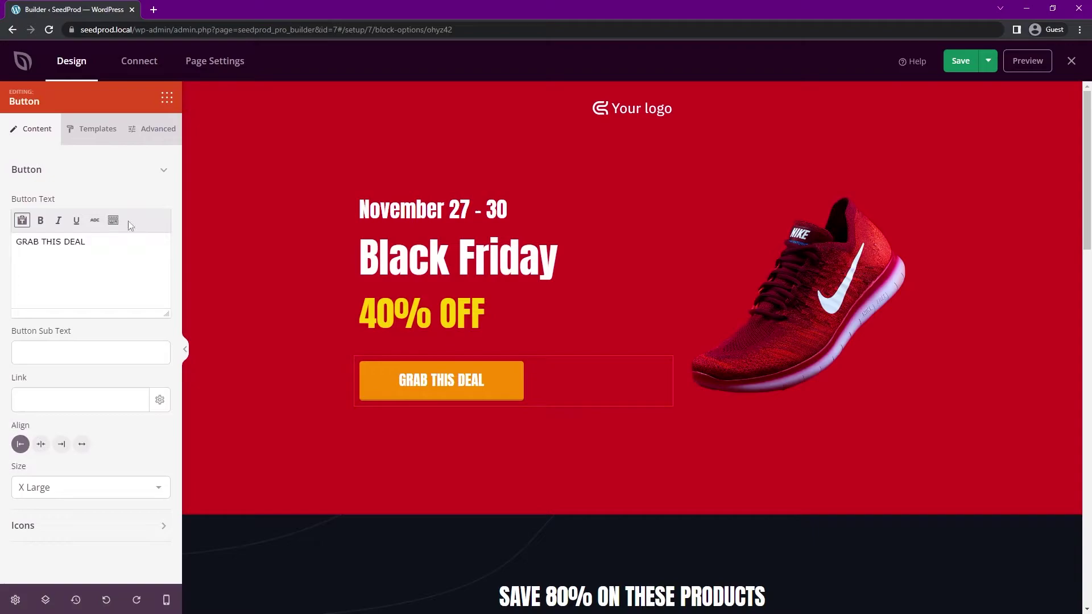
left_click(157, 137)
left_click(132, 268)
left_click_drag(193, 307, 211, 351)
left_click(256, 350)
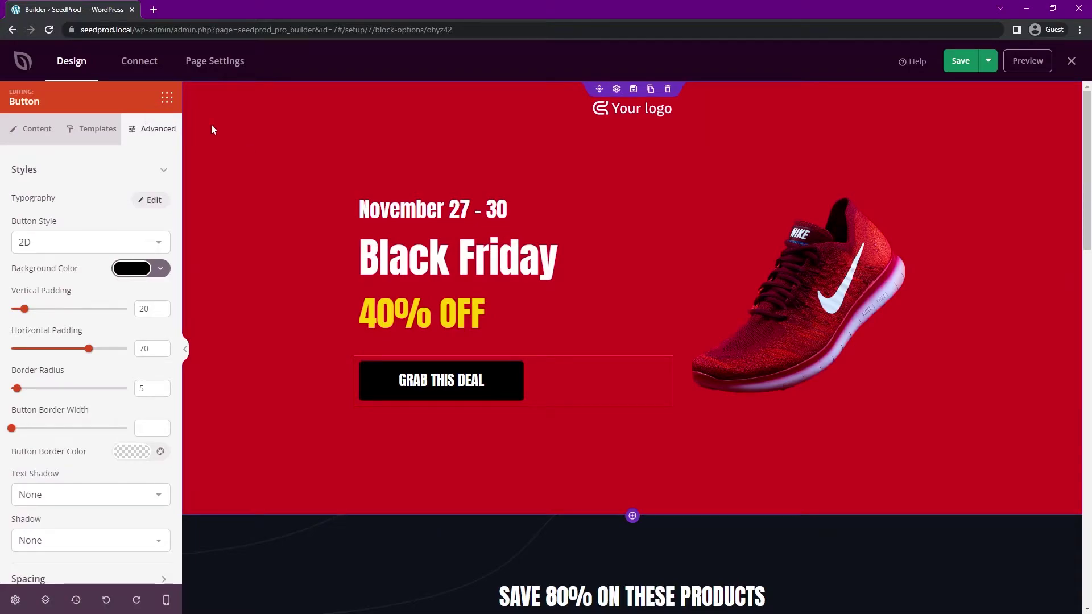
left_click(167, 99)
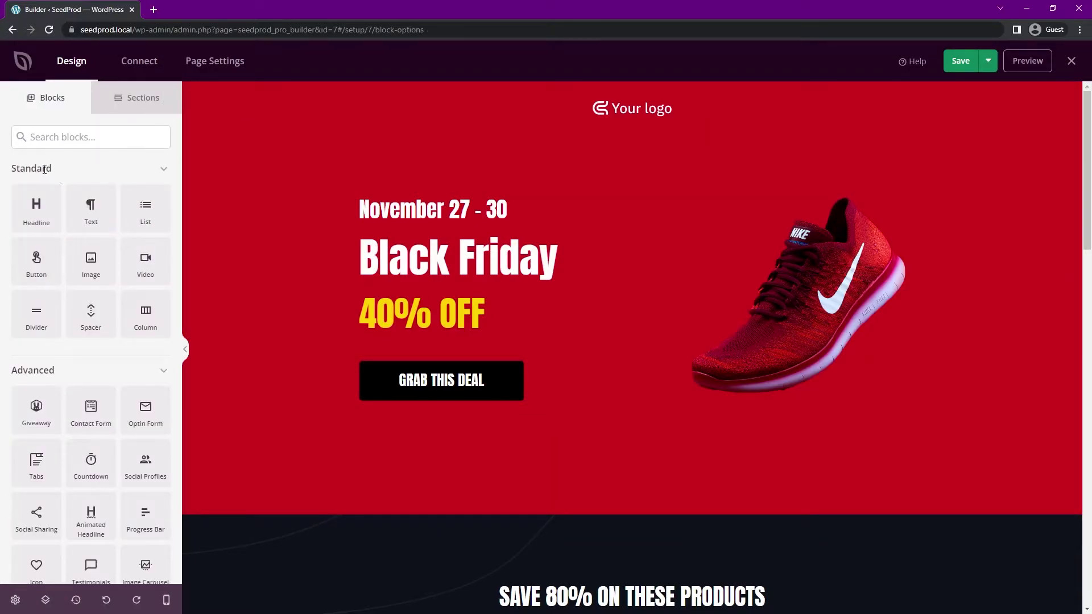
scroll(108, 307, "down", 4)
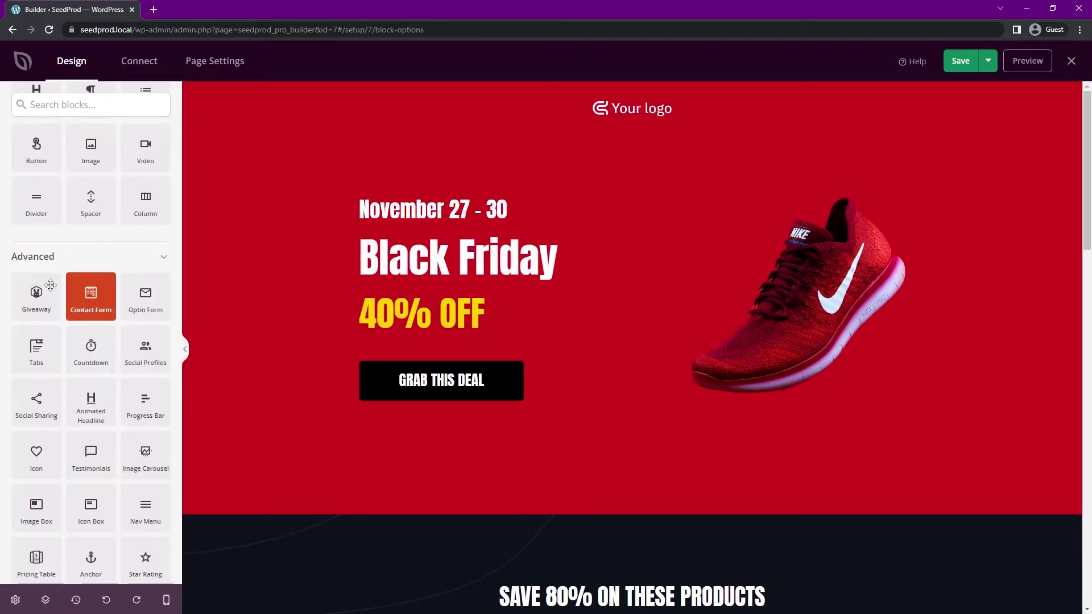
scroll(97, 307, "down", 1)
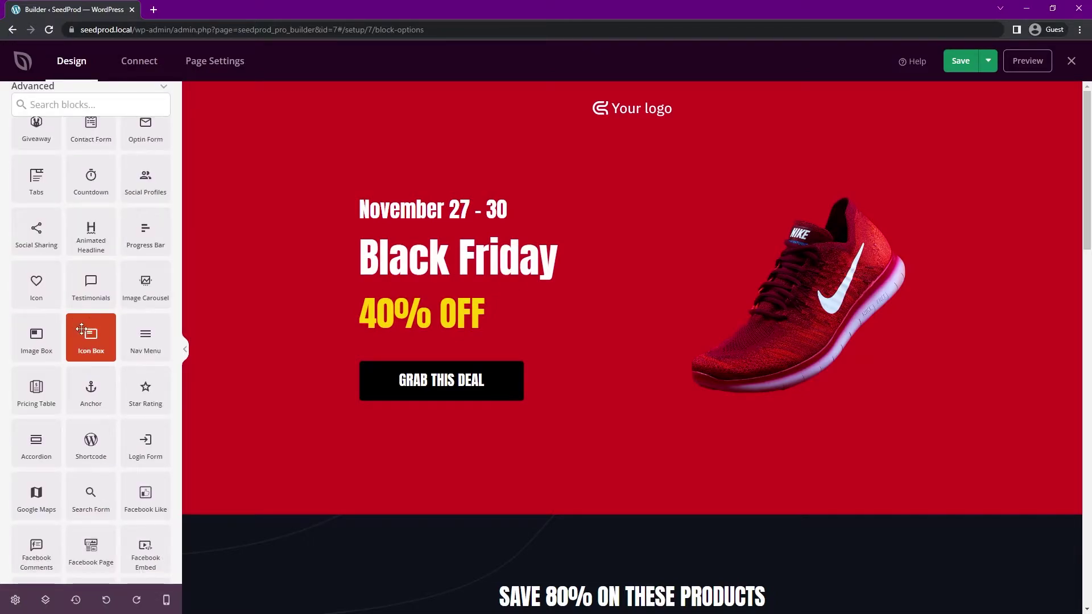
scroll(91, 387, "up", 1)
scroll(90, 387, "down", 1)
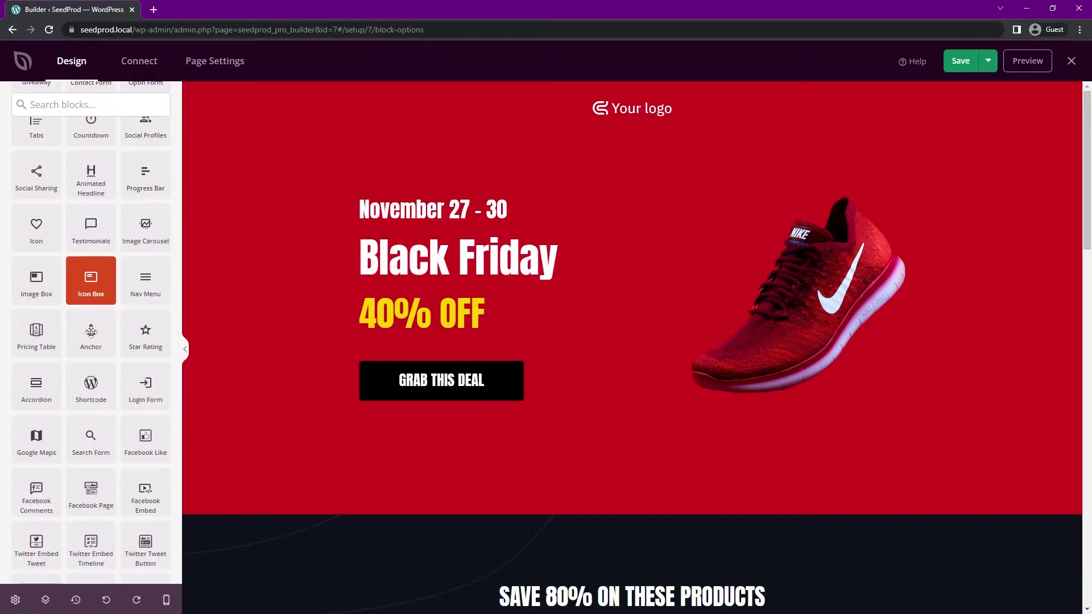
scroll(91, 333, "down", 2)
scroll(96, 339, "down", 3)
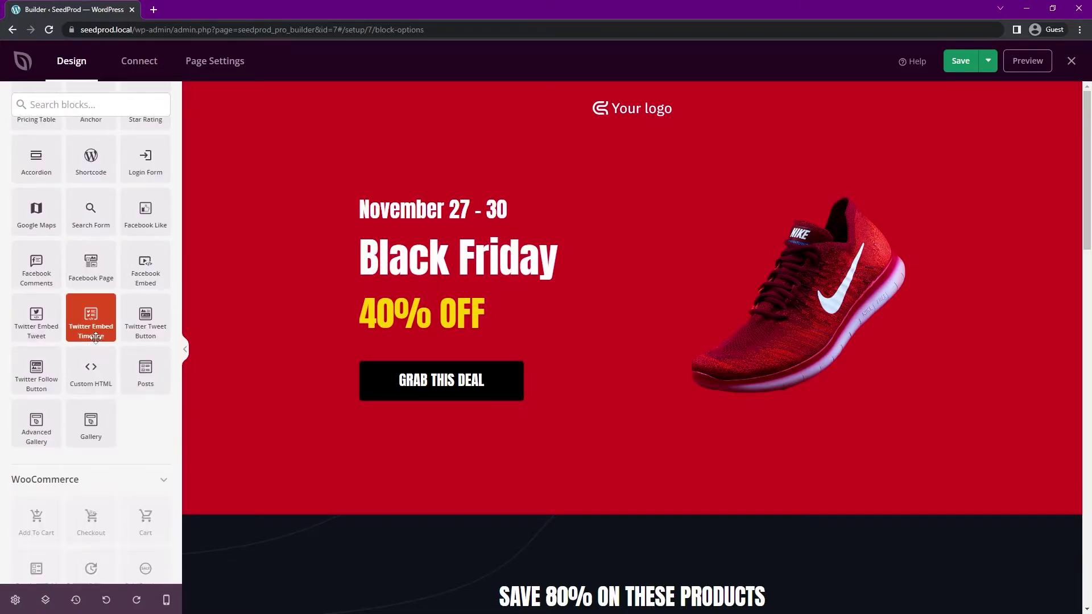
scroll(103, 346, "down", 3)
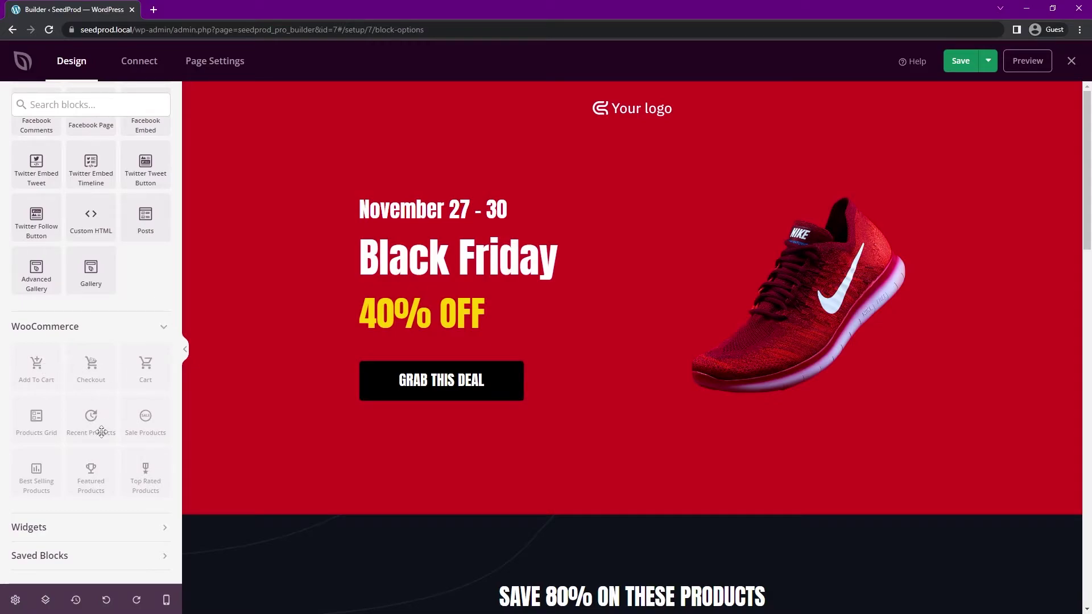
scroll(101, 432, "up", 10)
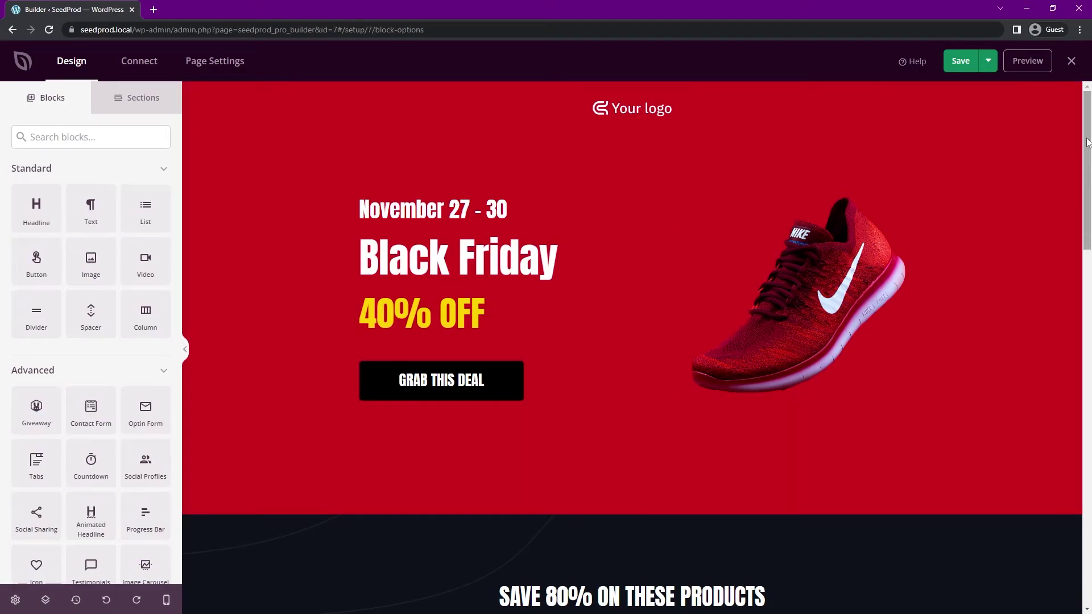
scroll(1088, 133, "down", 1)
scroll(1087, 133, "down", 10)
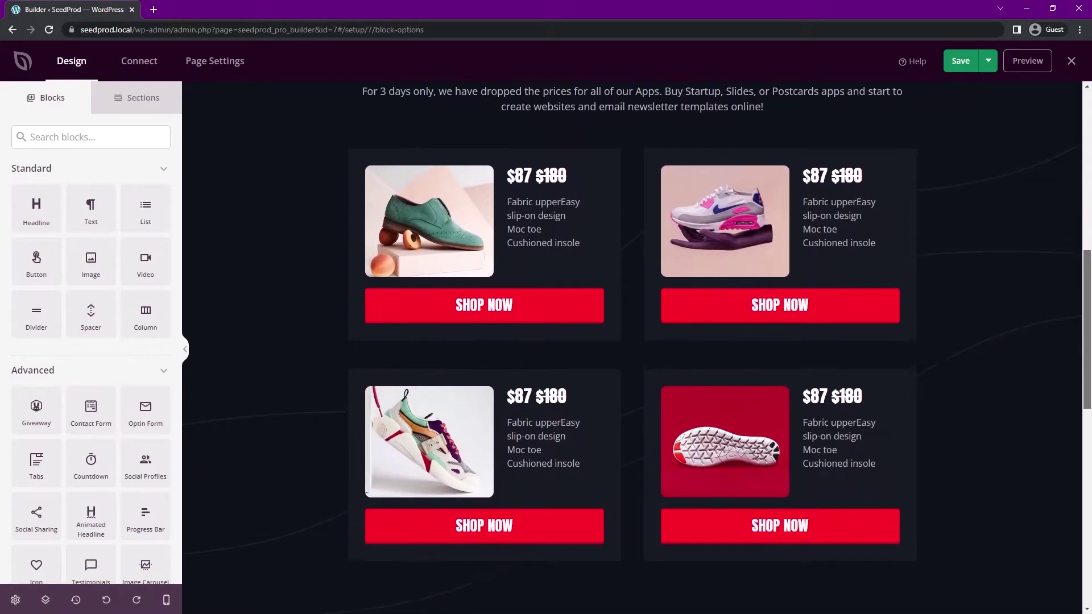
scroll(632, 347, "down", 8)
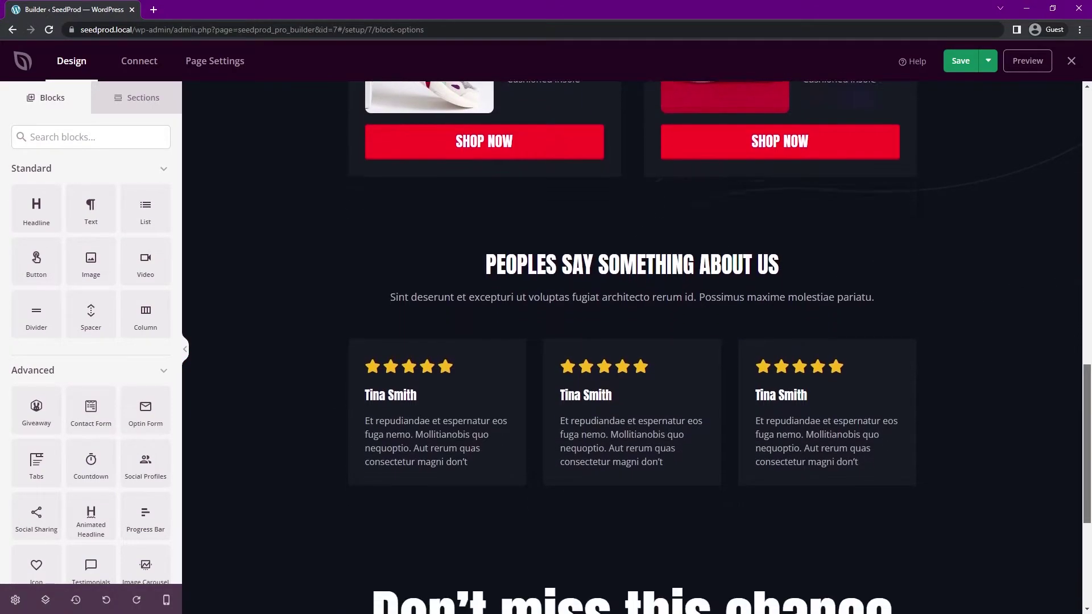
scroll(631, 346, "down", 3)
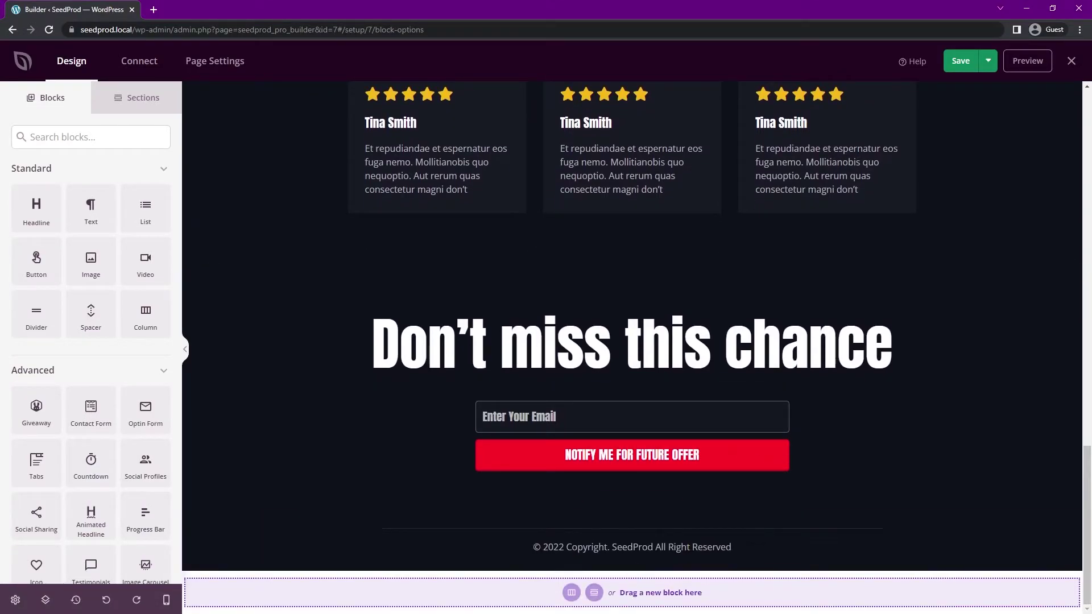
left_click_drag(1087, 562, 1036, 146)
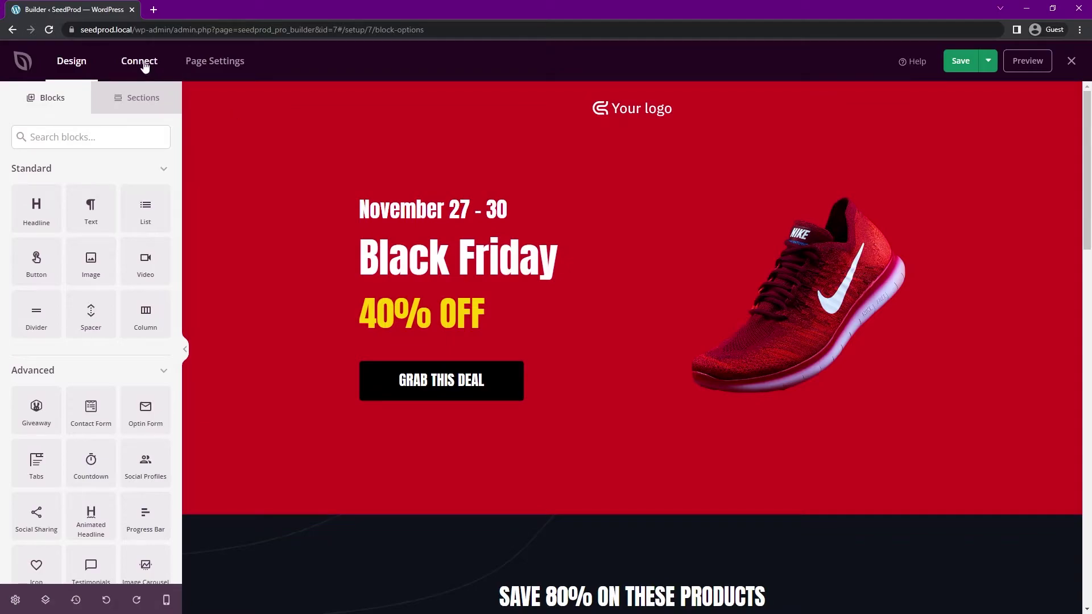
left_click(138, 63)
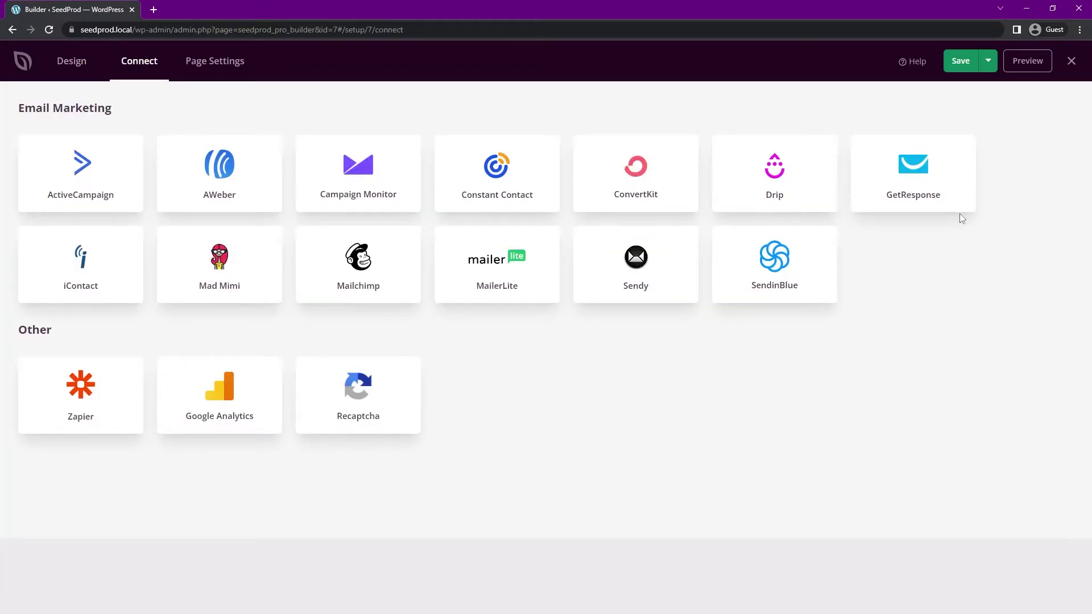
left_click(71, 64)
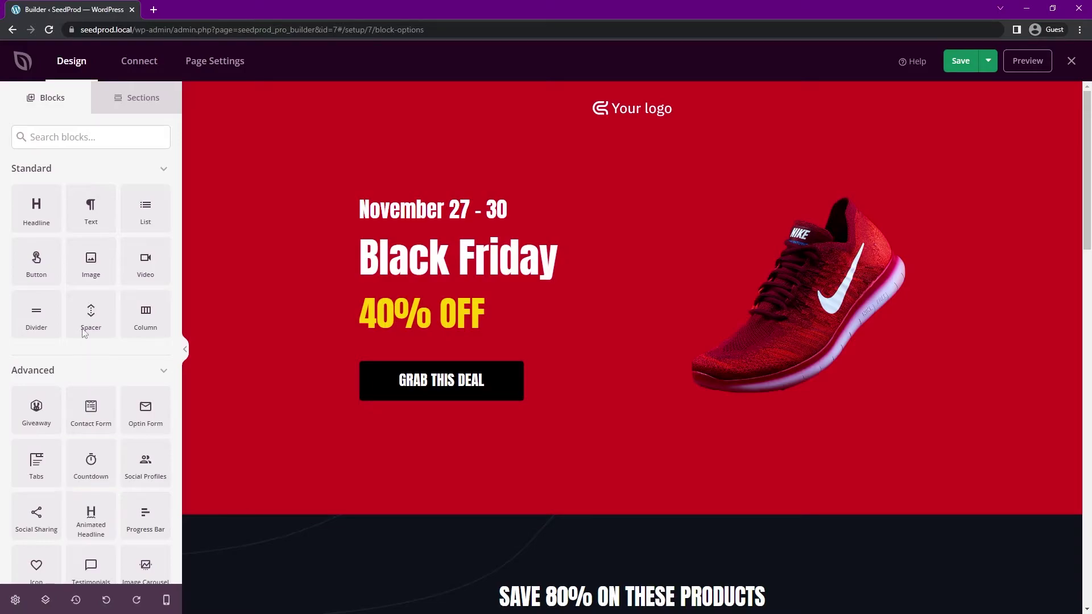
Search blocks for 'animat' and drop an Animated Headline above Black Friday.
left_click(80, 139)
type("animat")
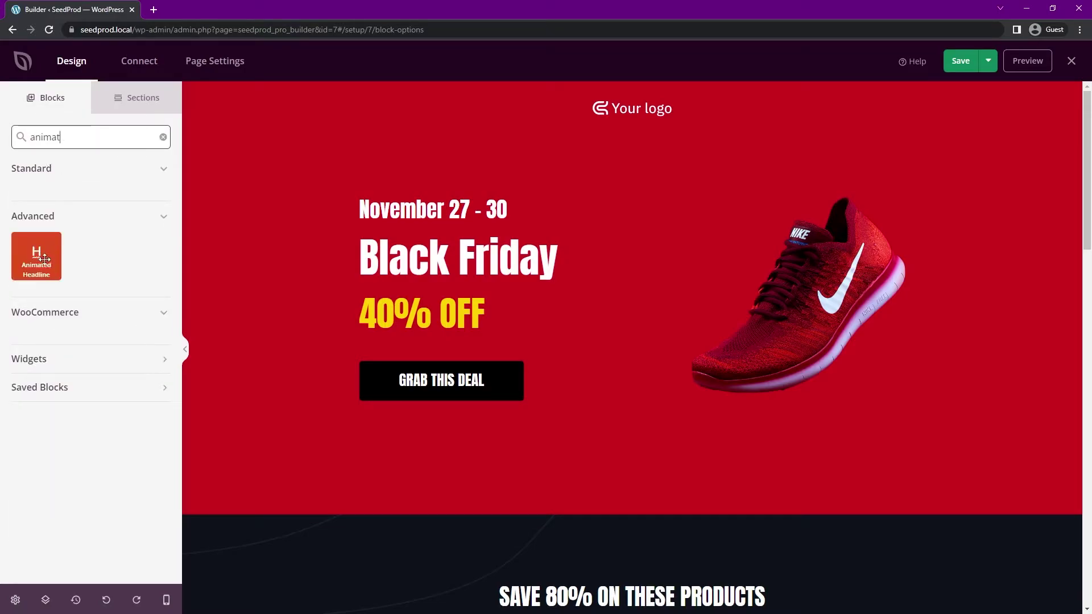
left_click_drag(36, 256, 431, 240)
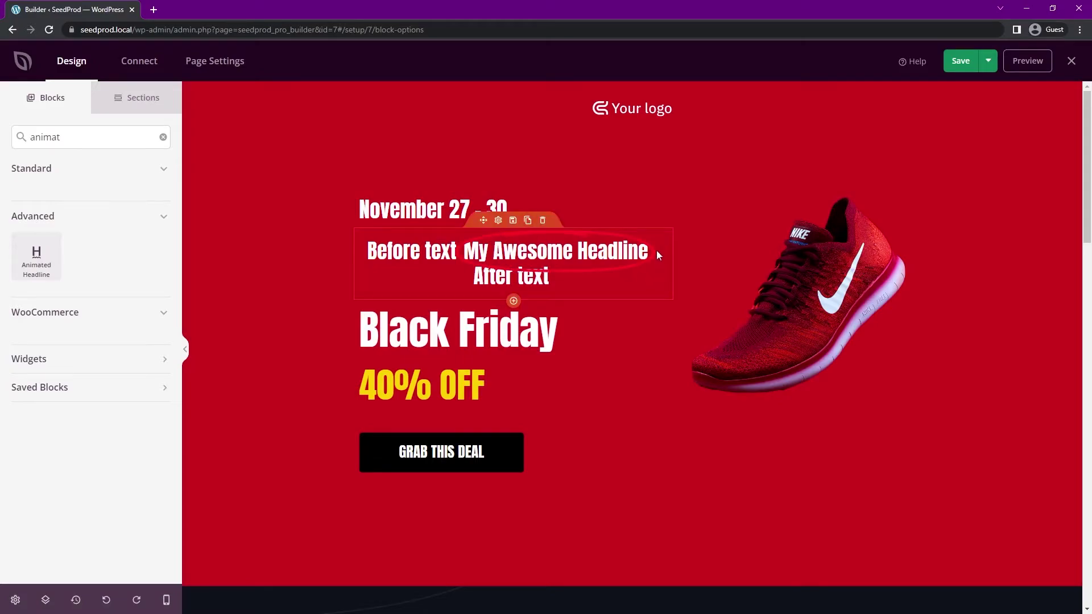
Set the animated headline's highlight stroke colour to black.
left_click(498, 221)
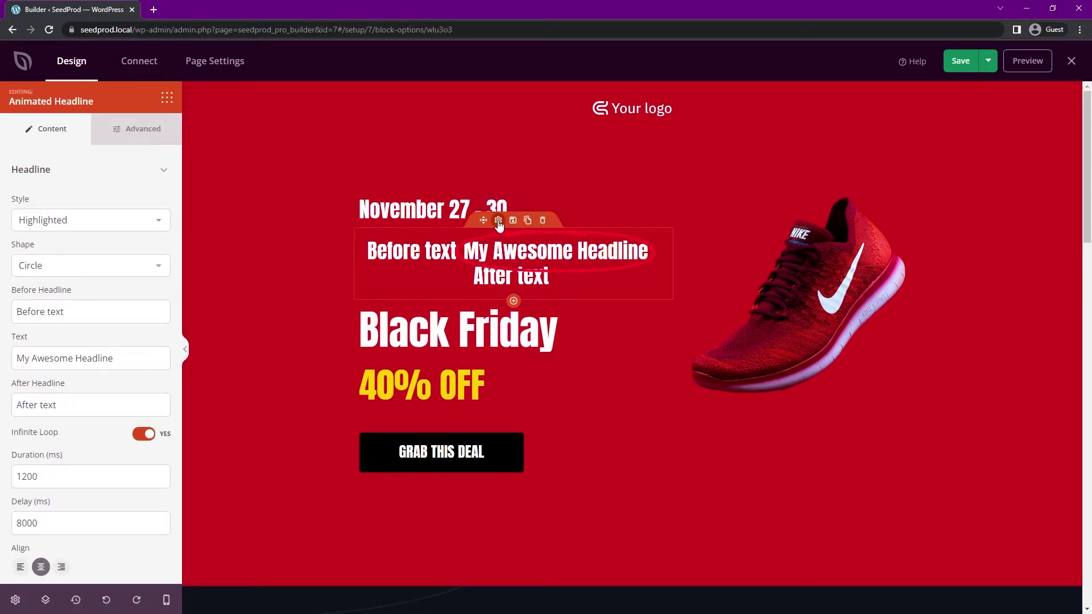
left_click(141, 130)
left_click(131, 222)
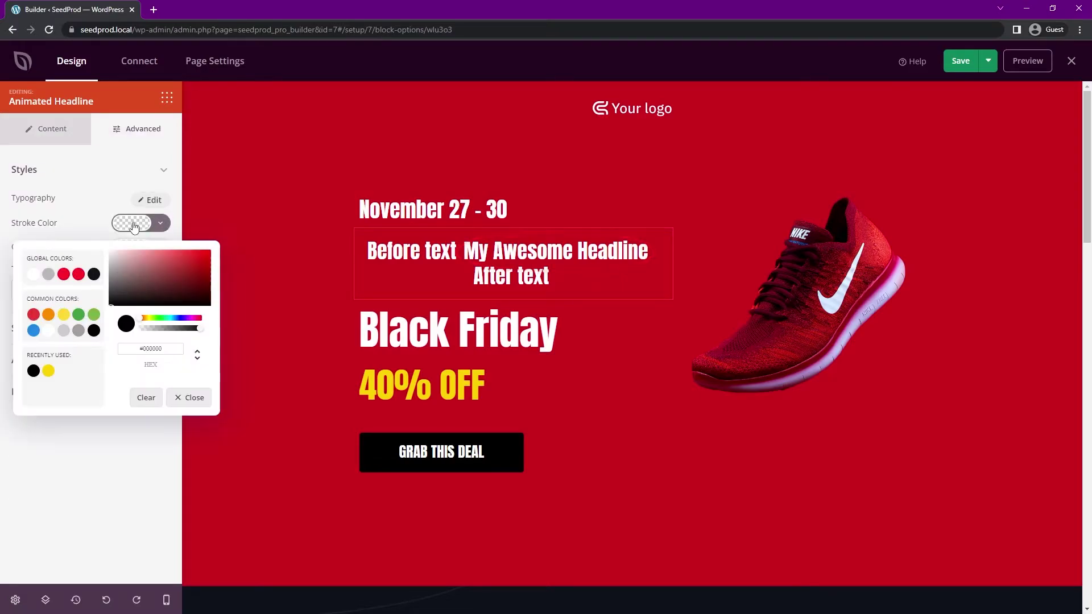
left_click(130, 286)
left_click(115, 301)
left_click(82, 463)
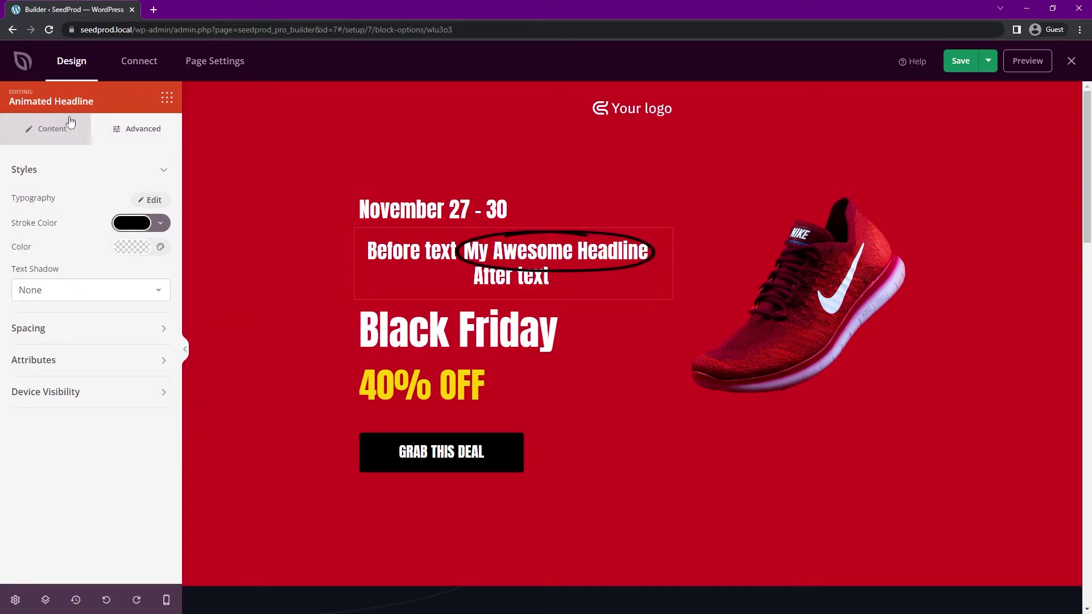
left_click(58, 138)
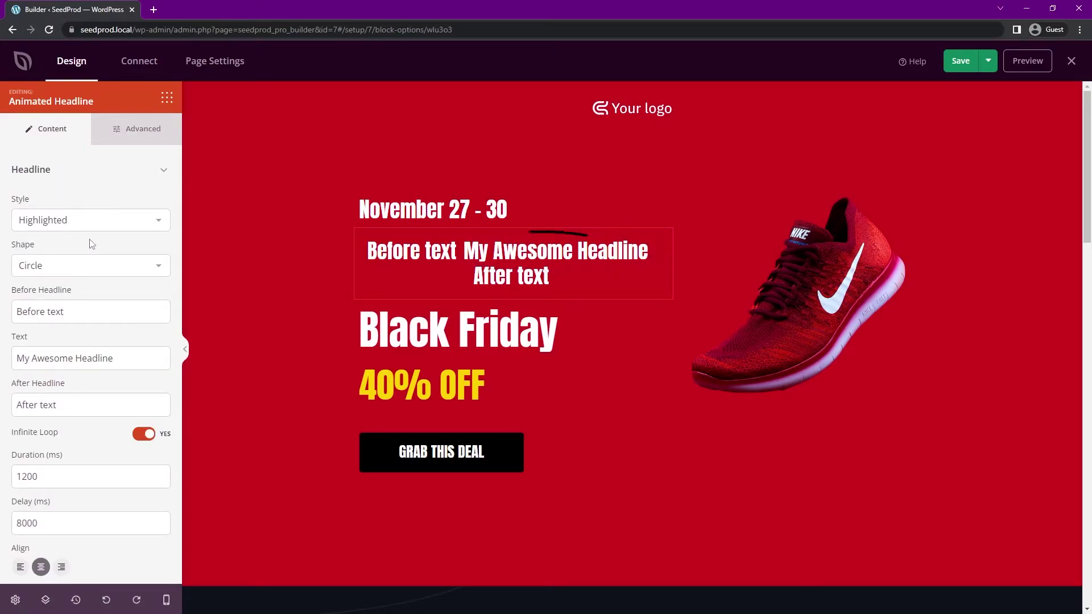
Try each highlight shape, from Curly through X, and settle back on Circle.
left_click(82, 266)
left_click(77, 298)
left_click(71, 268)
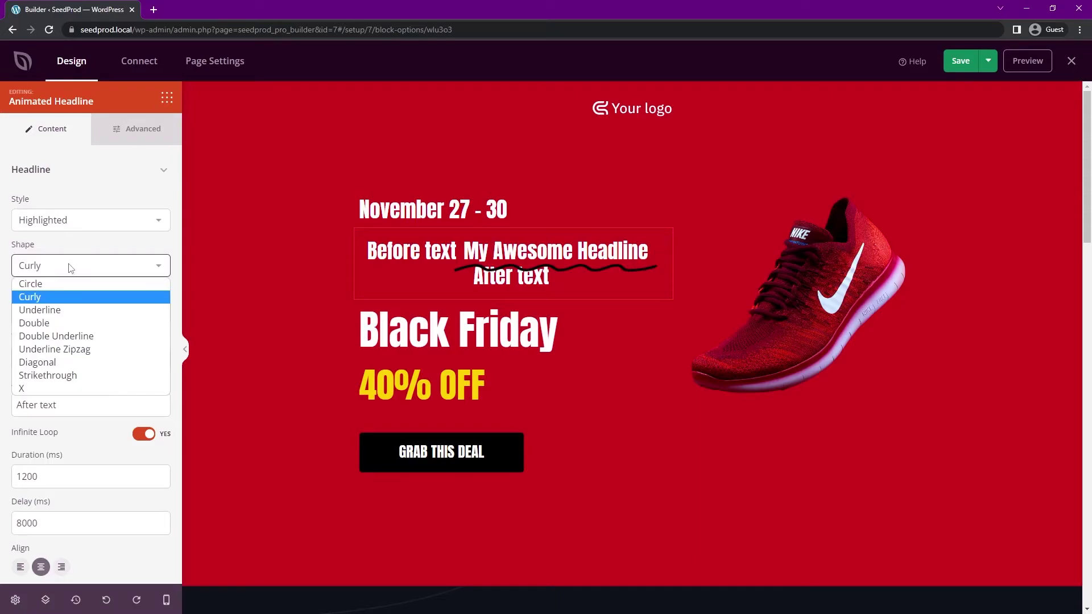
left_click(60, 310)
left_click(70, 269)
left_click(61, 322)
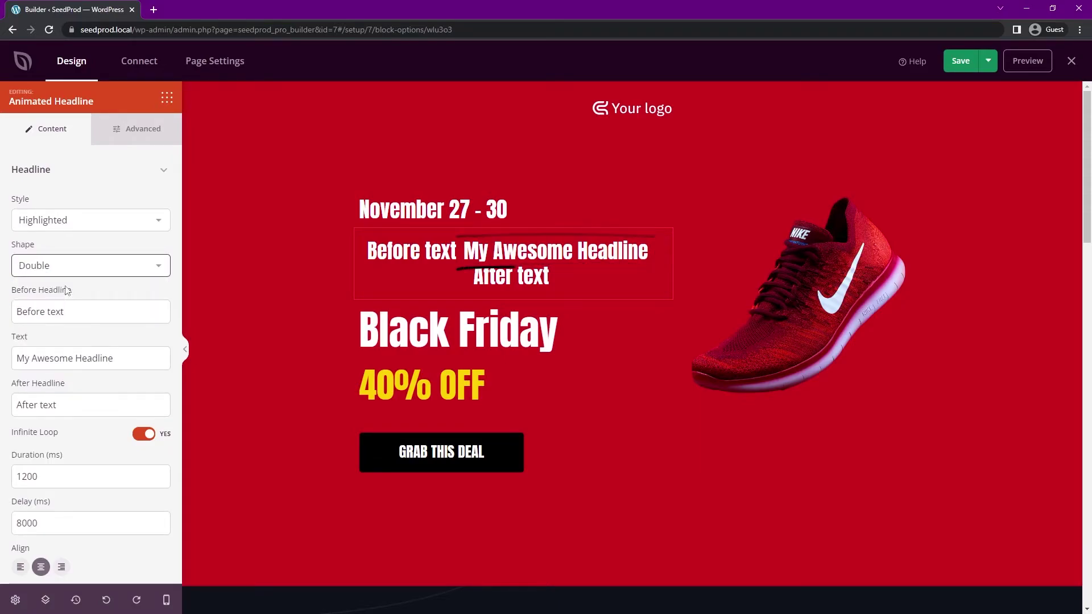
left_click(71, 269)
left_click(77, 336)
left_click(80, 273)
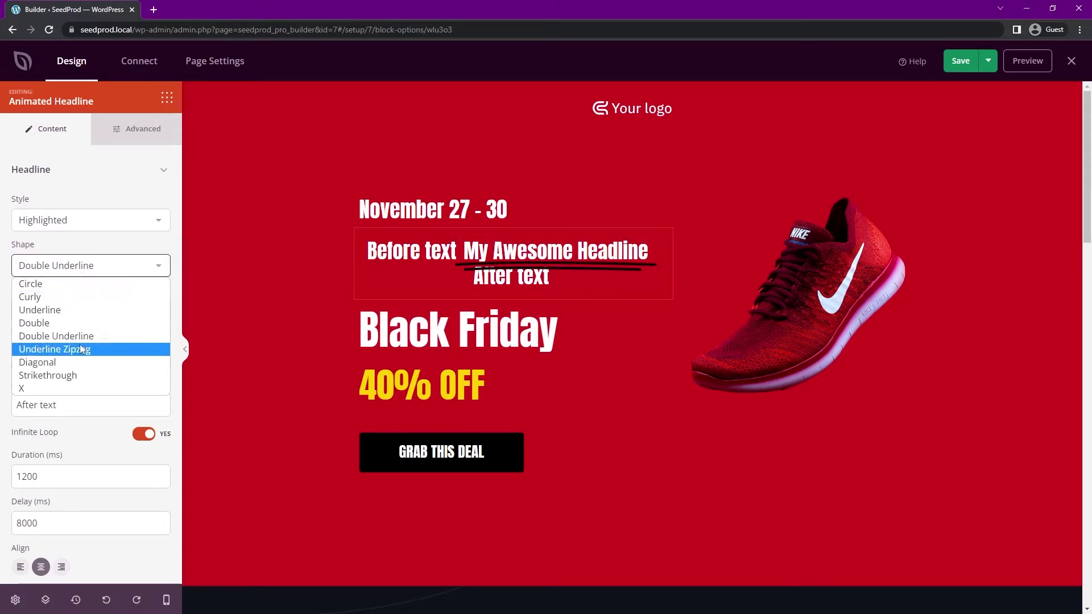
left_click(84, 352)
left_click(82, 274)
left_click(80, 363)
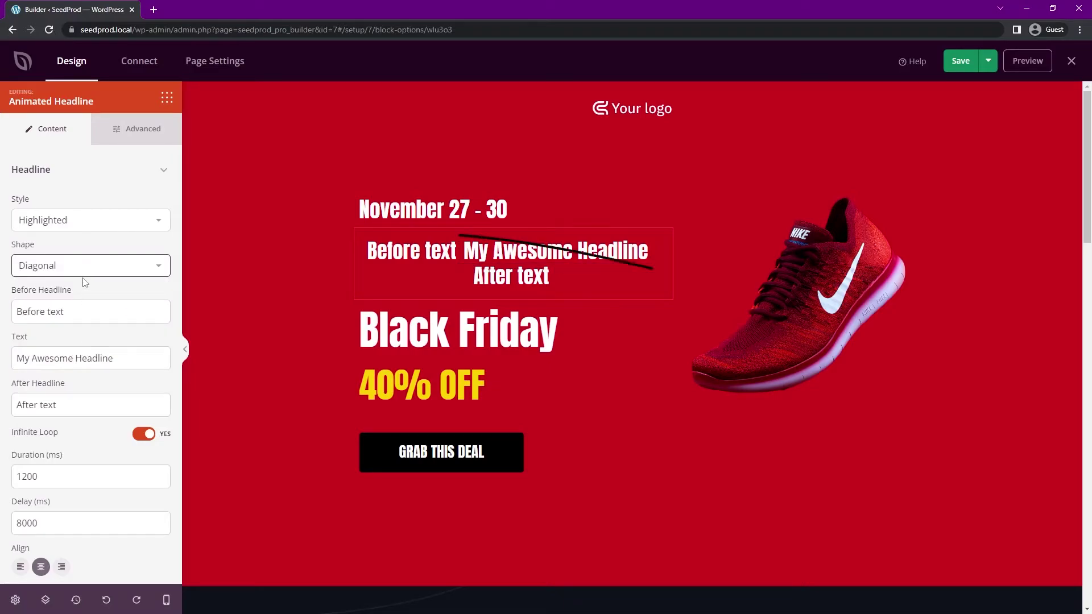
left_click(83, 278)
left_click(73, 375)
left_click(80, 270)
left_click(66, 388)
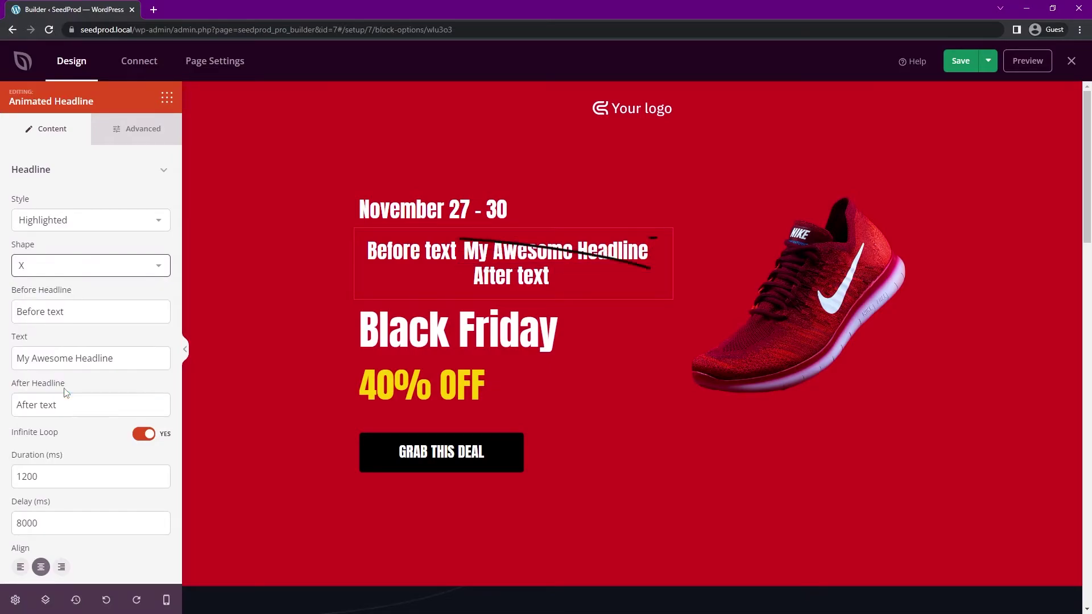
left_click(56, 262)
left_click(35, 283)
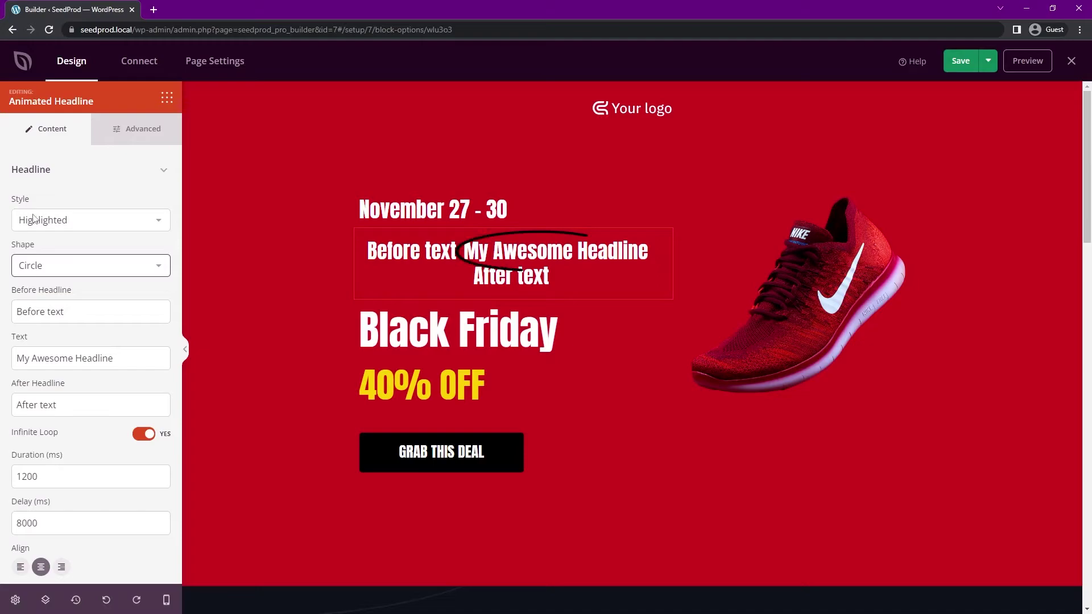
left_click(59, 223)
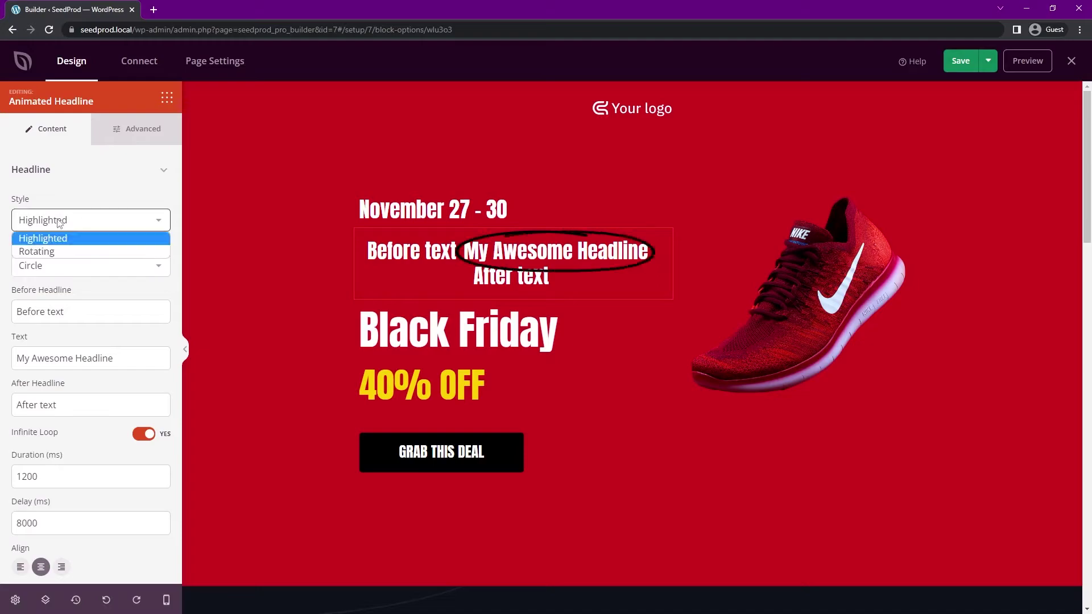
Switch the headline to Rotating style and, after trying every animation, choose Typing.
left_click(49, 253)
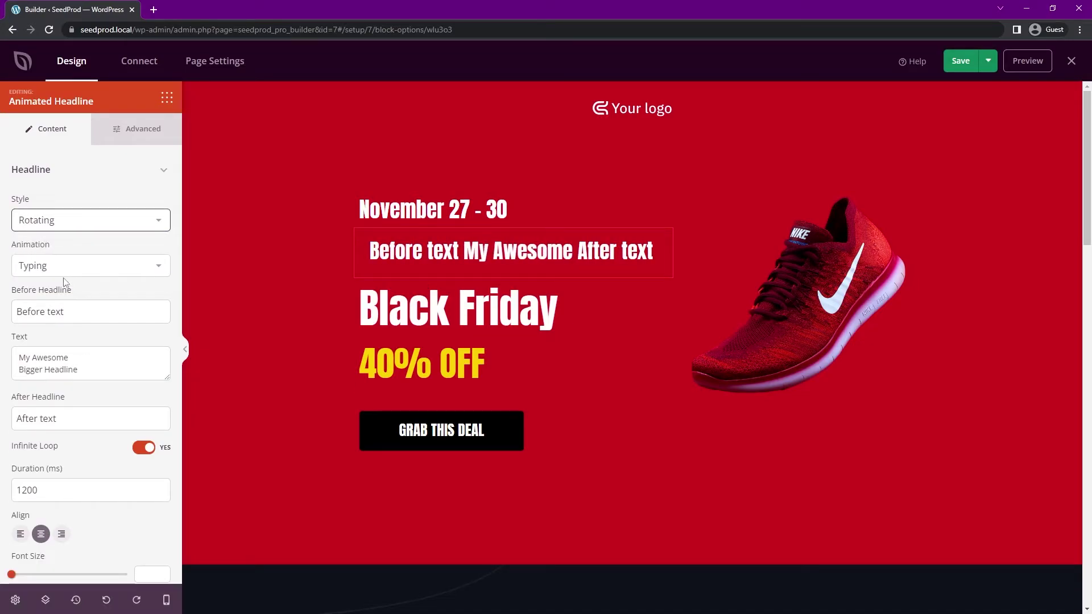
left_click(65, 267)
left_click(63, 295)
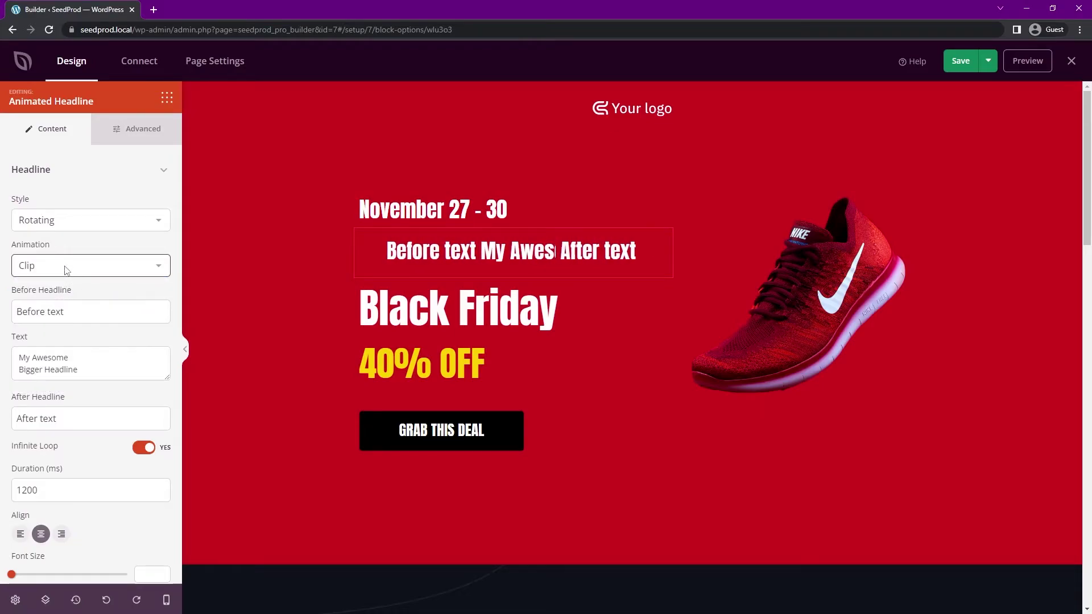
left_click(66, 270)
left_click(49, 309)
left_click(60, 271)
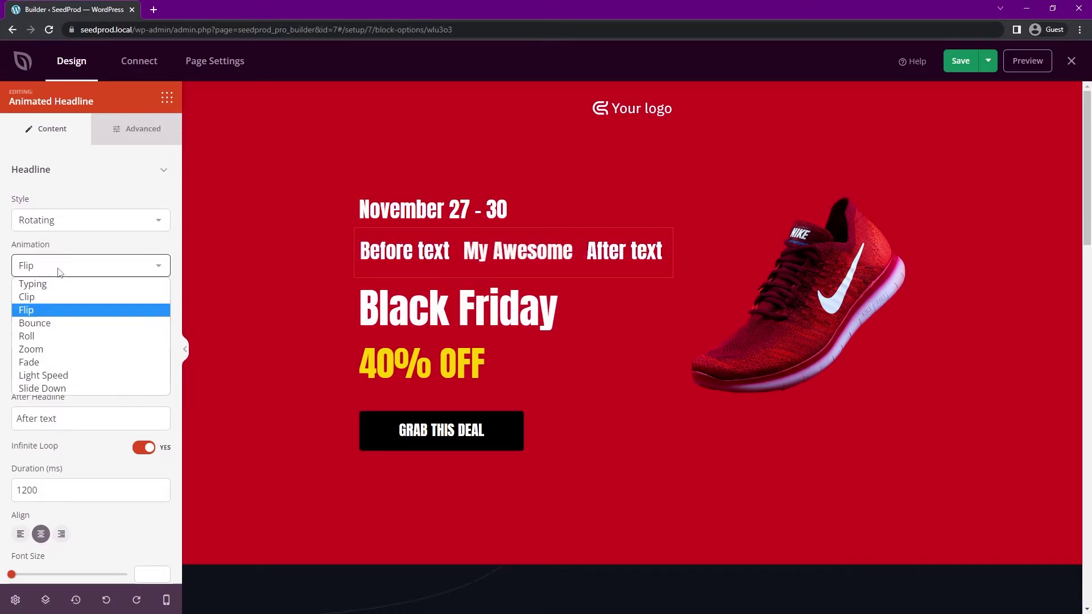
left_click(54, 323)
left_click(66, 270)
left_click(49, 334)
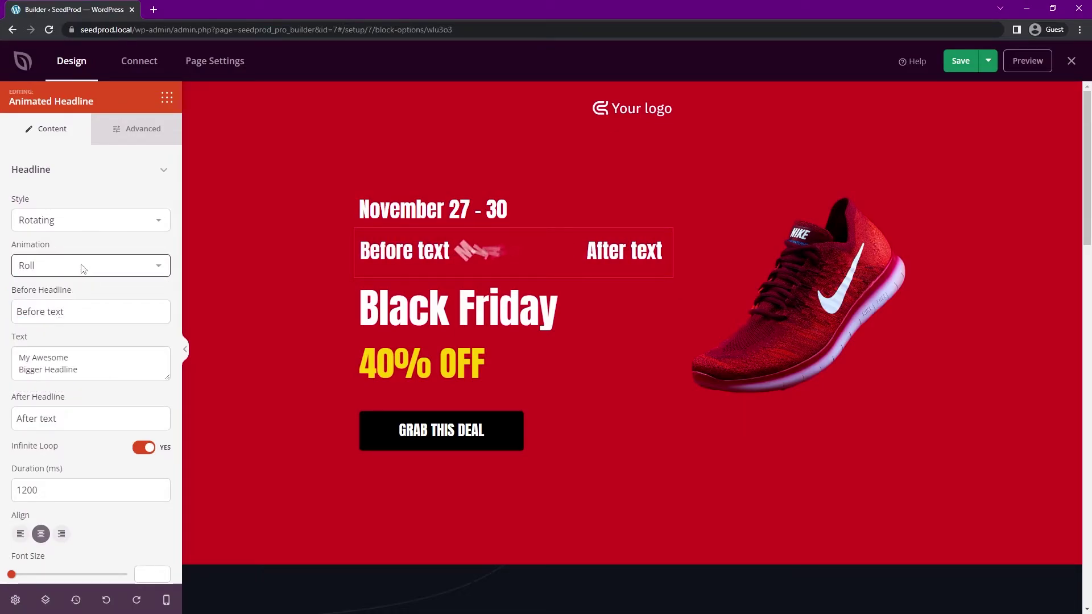
left_click(82, 268)
left_click(57, 347)
left_click(65, 270)
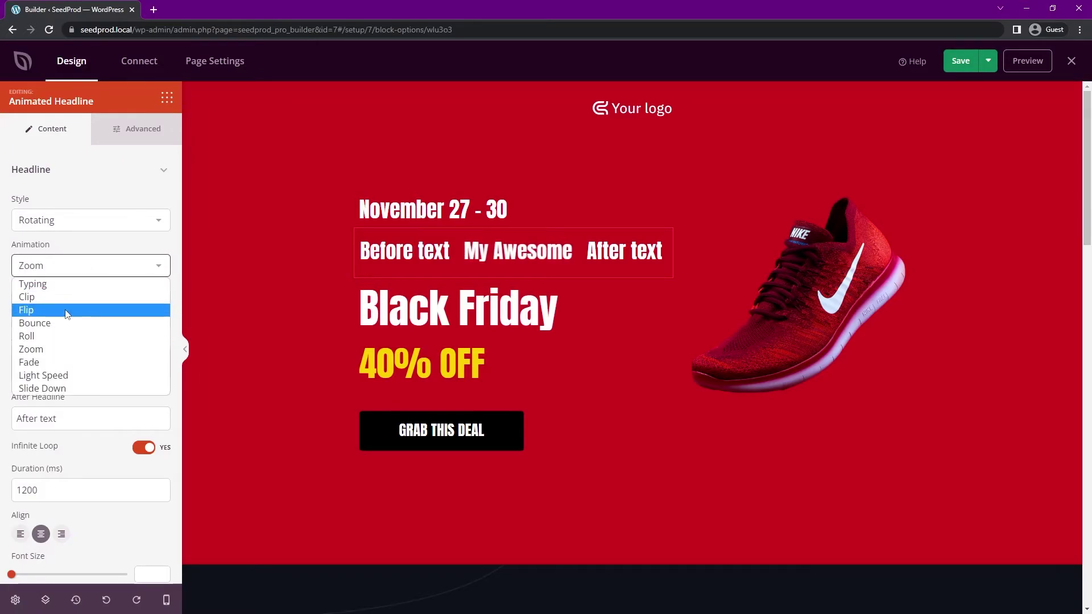
left_click(57, 362)
left_click(67, 271)
left_click(62, 375)
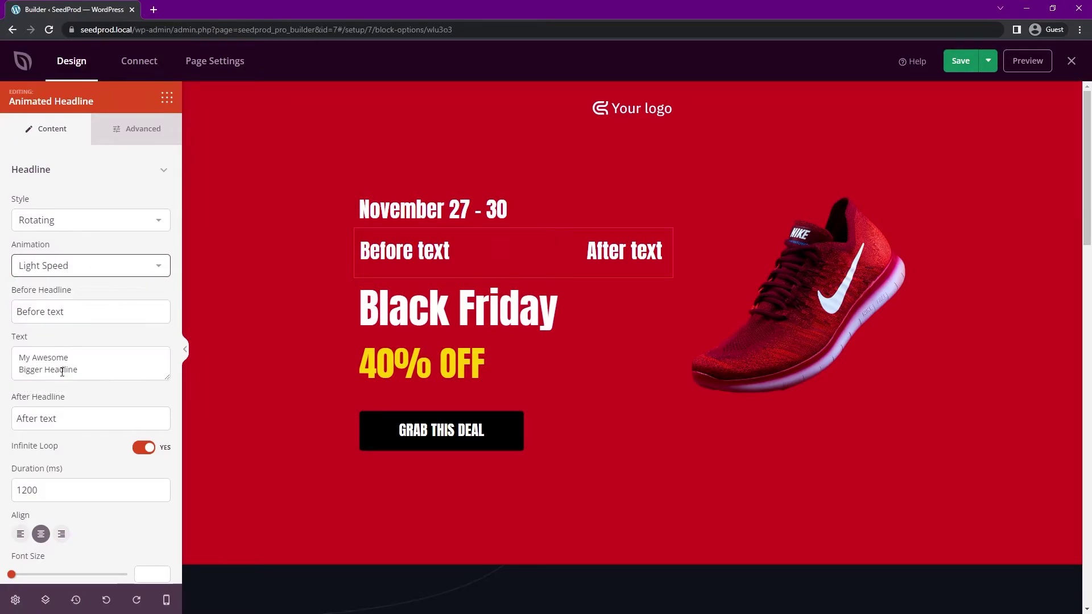
left_click(69, 268)
left_click(71, 390)
left_click(55, 271)
left_click(51, 284)
left_click(55, 271)
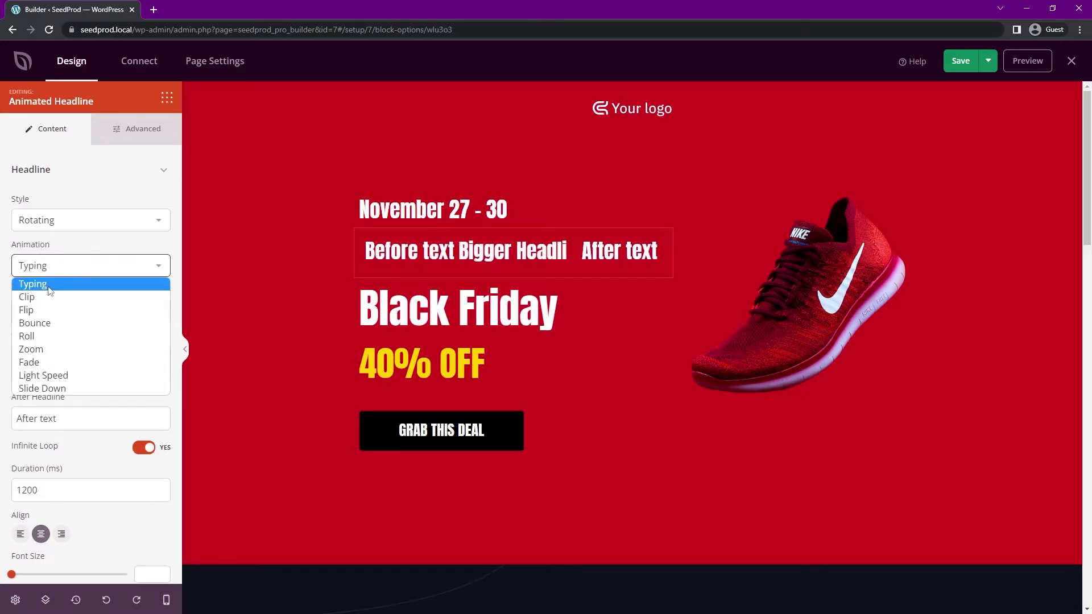
left_click(50, 285)
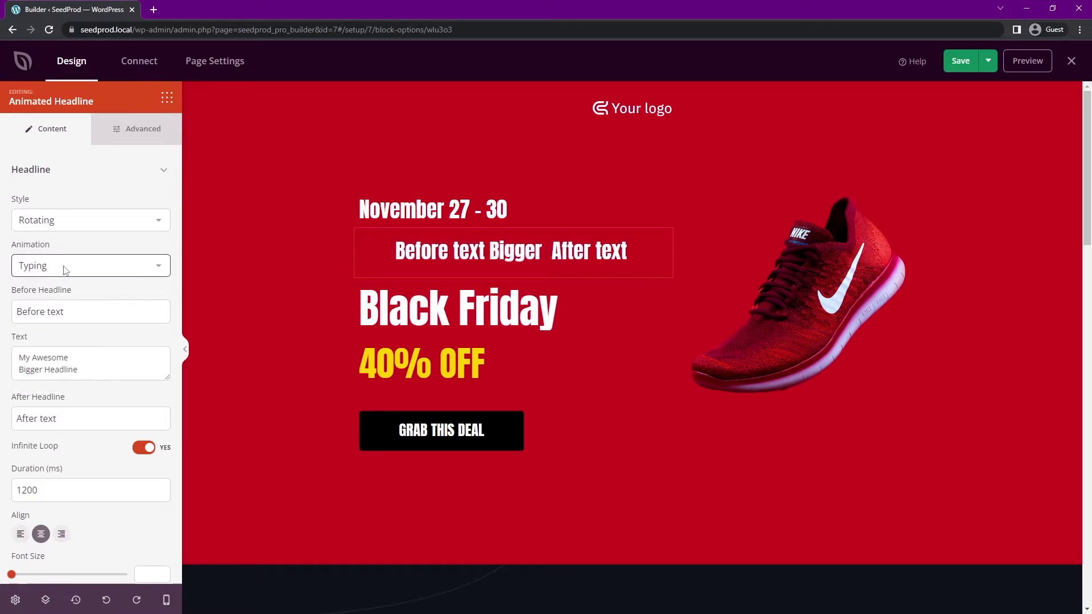
Left-align the animated headline.
scroll(119, 498, "down", 1)
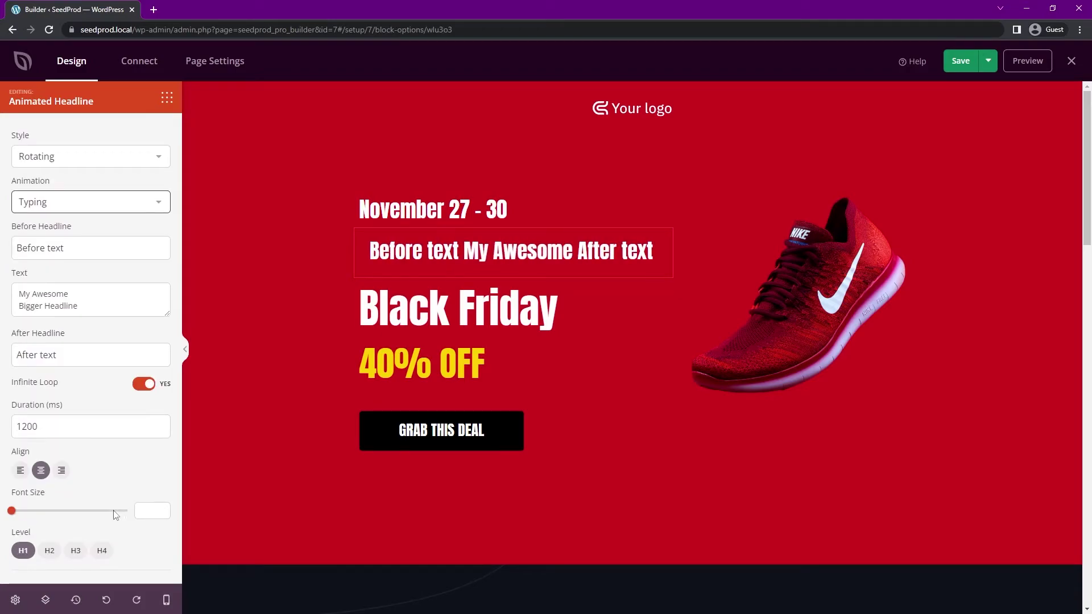
left_click(21, 472)
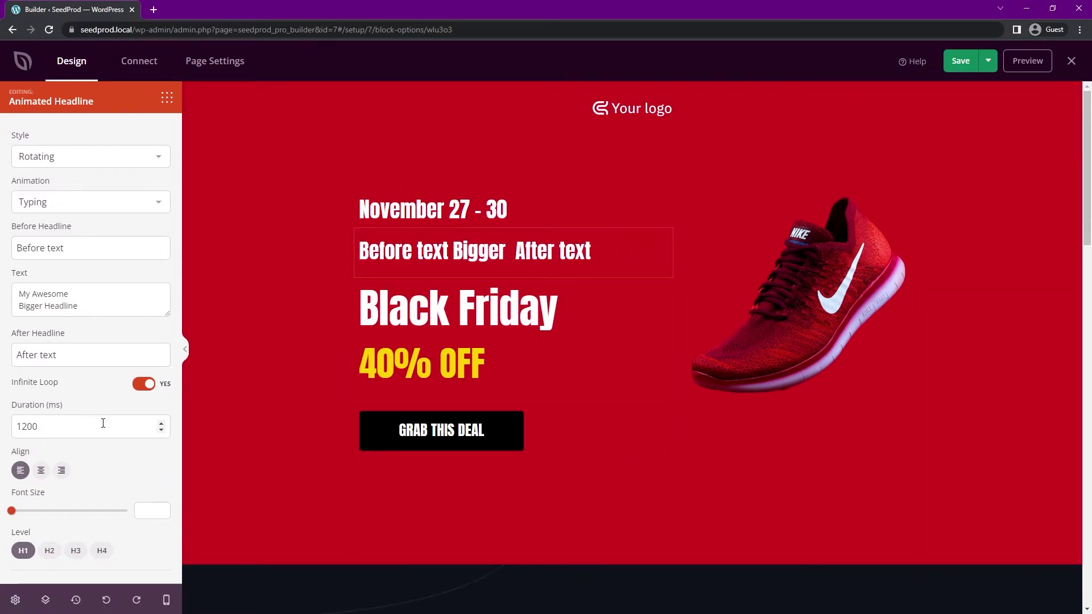
scroll(85, 398, "up", 1)
Set the before-headline text to 'GET THIS' and the after-headline text to 'DEAL NOW'.
left_click(62, 311)
key("ctrl+a")
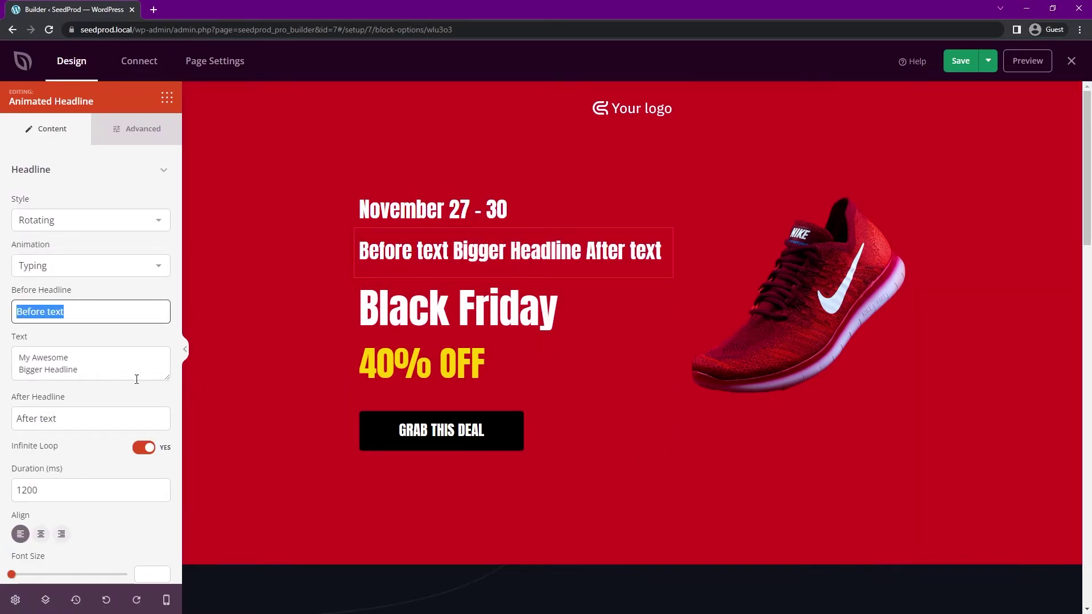
left_click(110, 372)
key("ctrl+a")
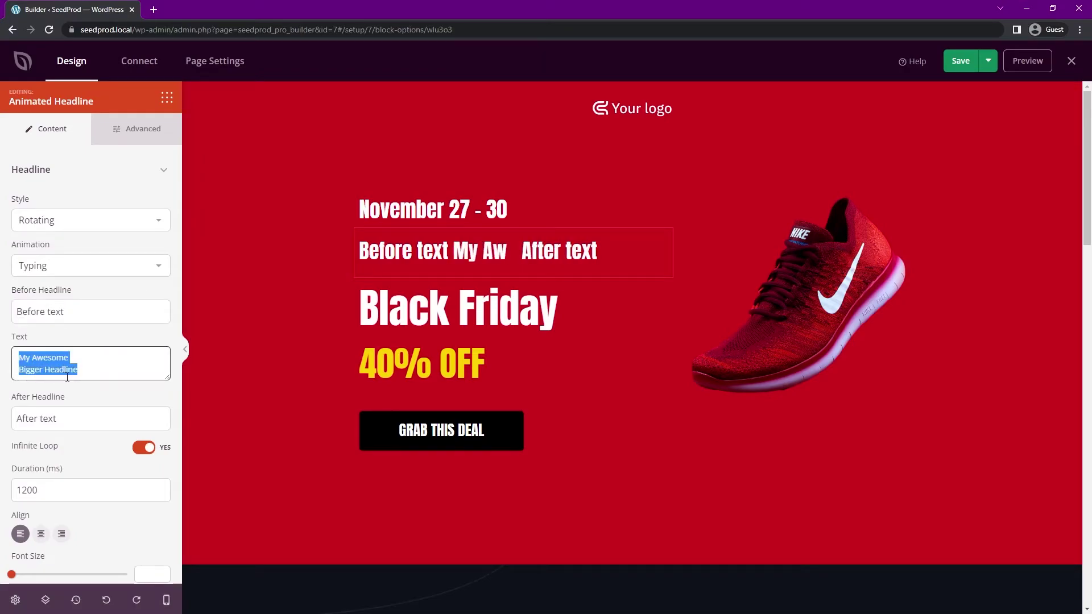
left_click(86, 419)
key("ctrl+a")
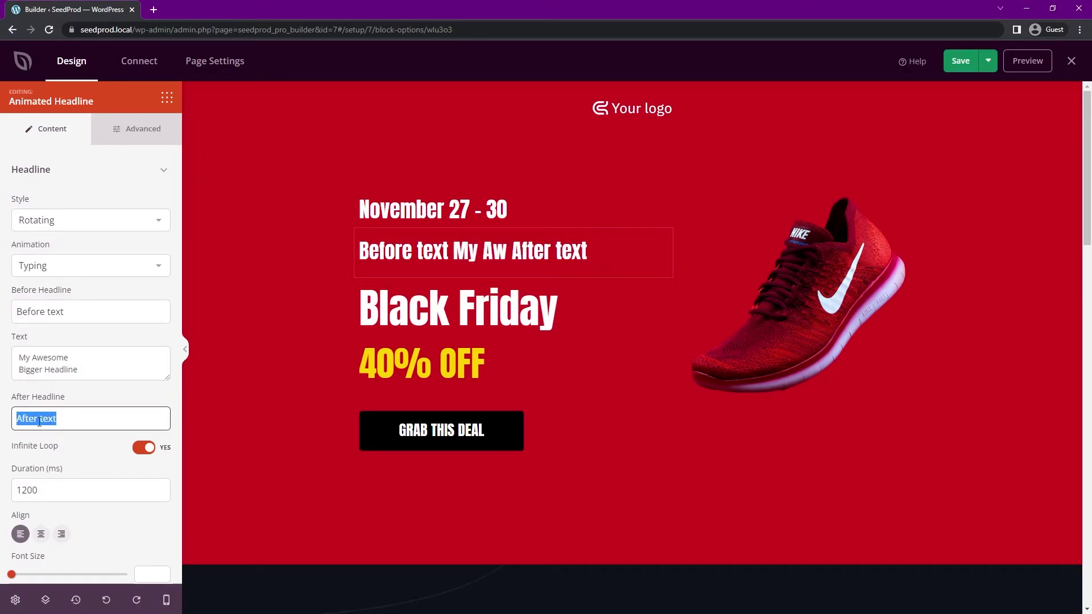
left_click(73, 312)
key("ctrl+a")
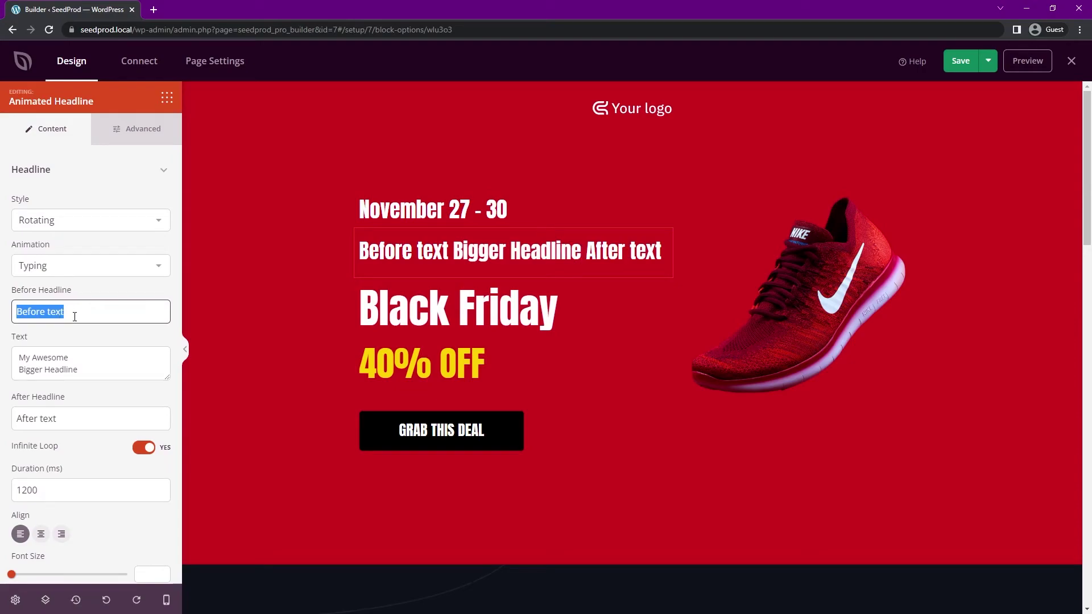
type("GET THIS")
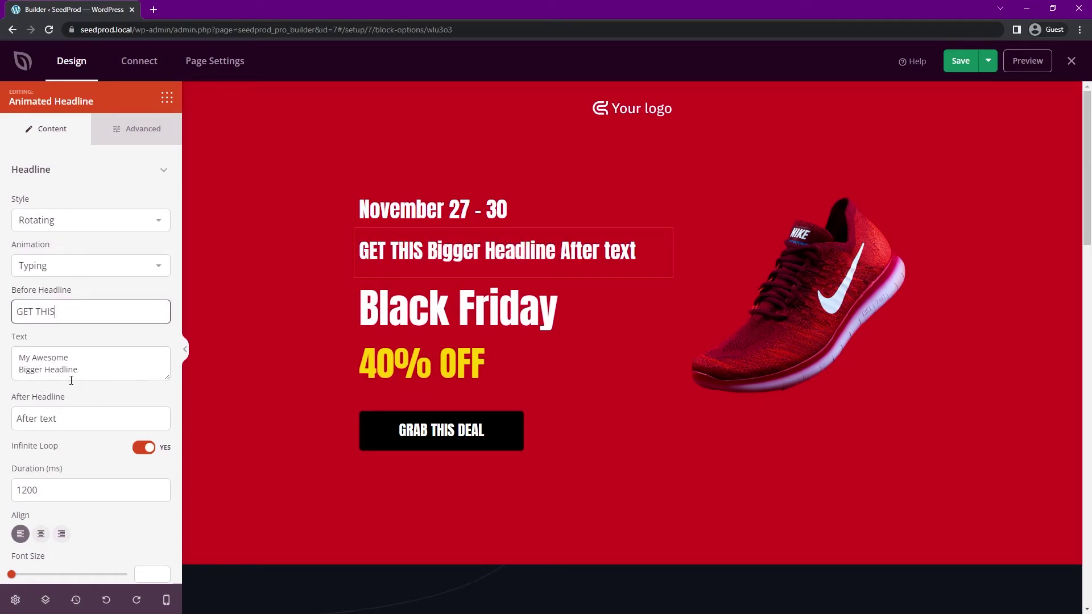
left_click_drag(57, 418, 10, 419)
type("DEA")
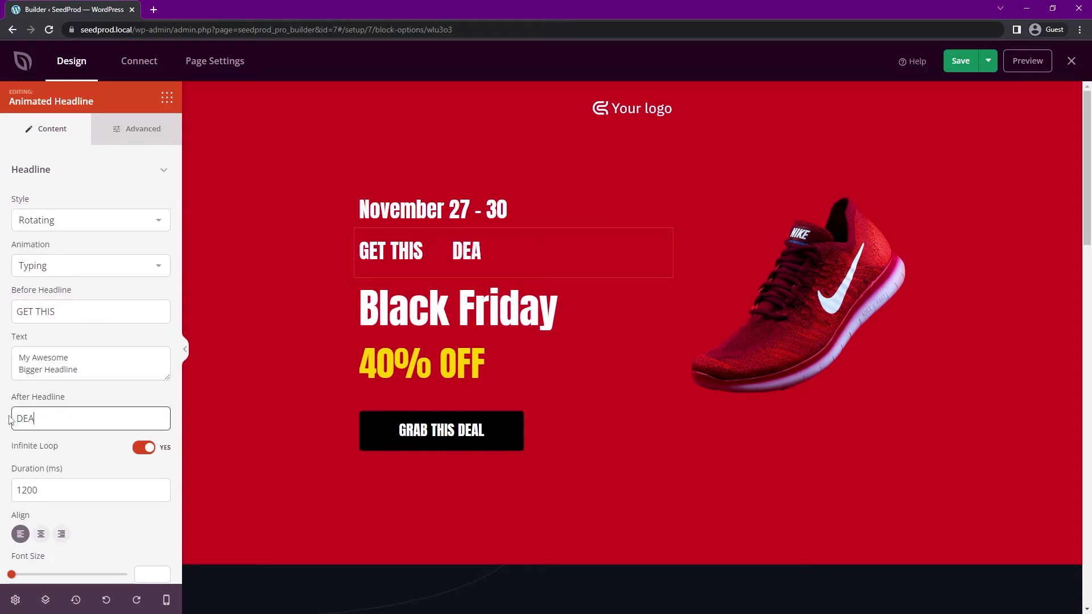
type("L NOW!")
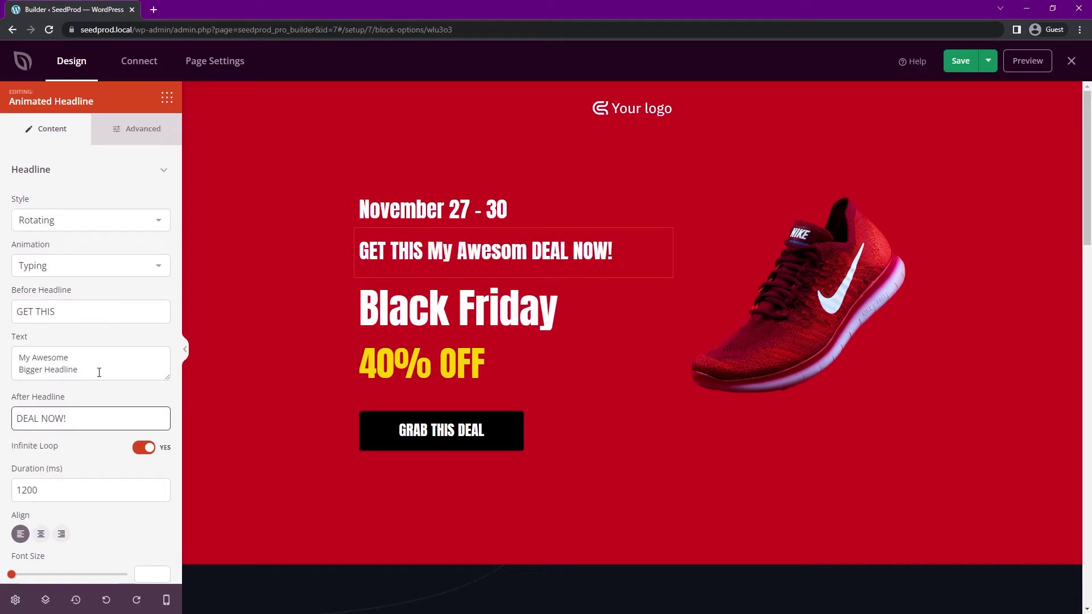
Replace the rotating words with HOT, STUNNING, GREAT and AMAZING.
left_click_drag(80, 371, 4, 364)
type("HOT ")
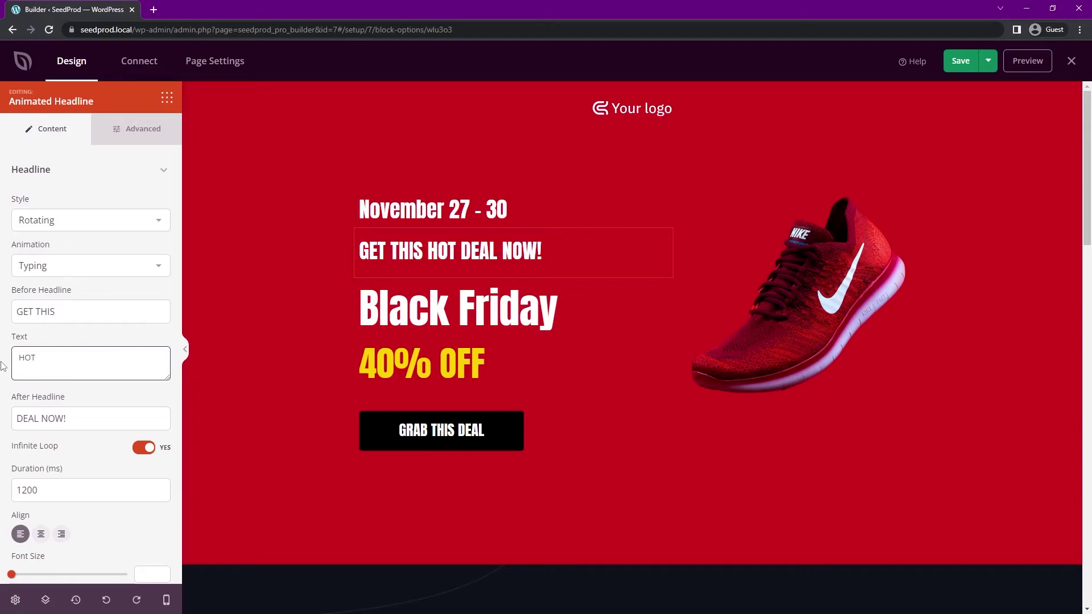
type("STUNNING")
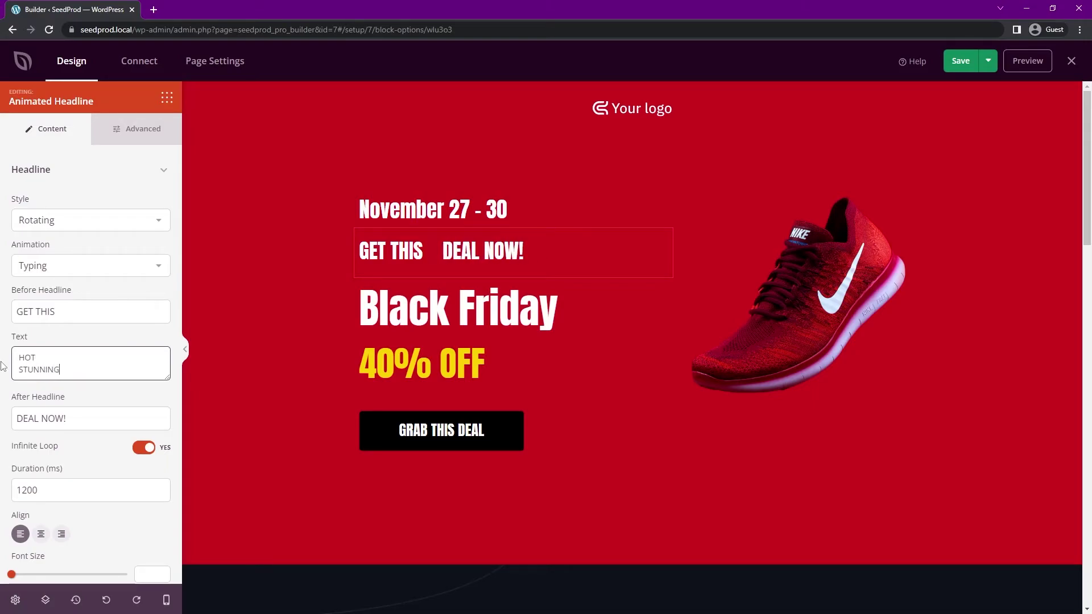
key("Return")
type("GREAT")
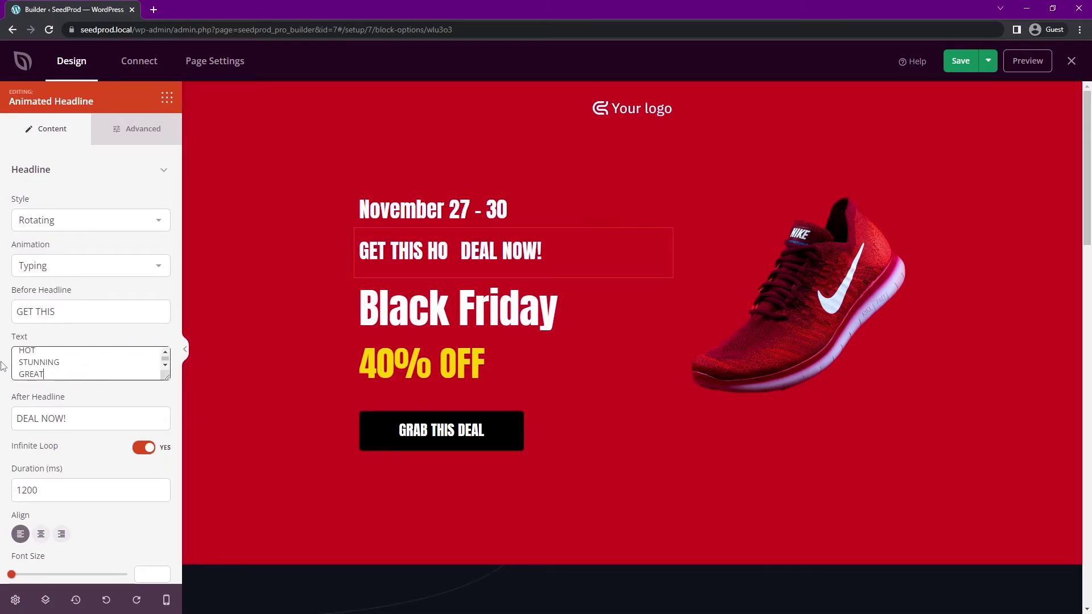
key("Return")
type("AMAZING")
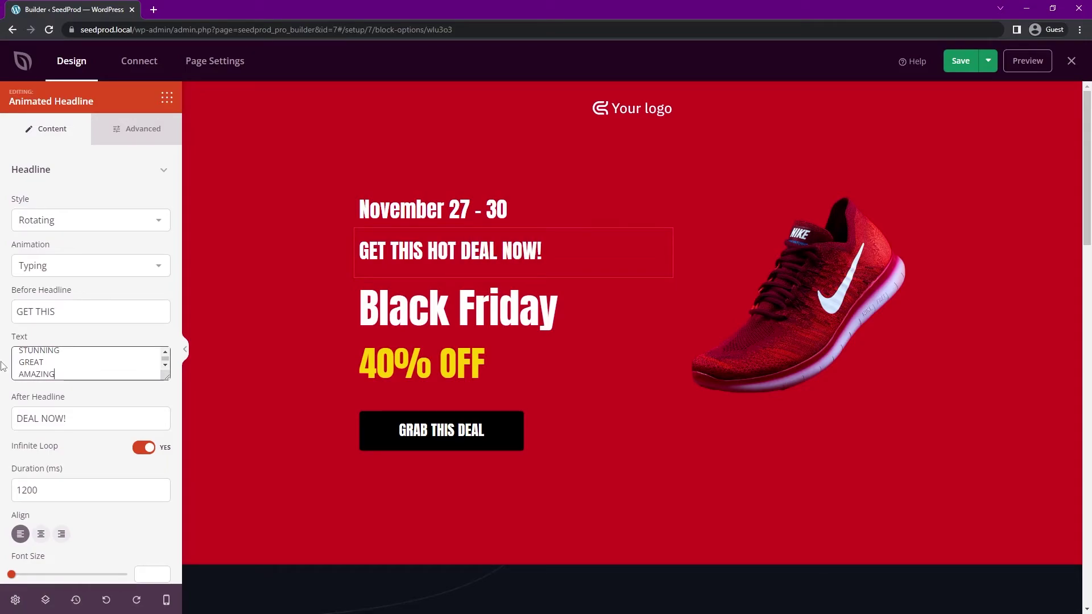
Check the 1200 ms duration and try font size 37 before clearing the custom size.
scroll(108, 354, "down", 1)
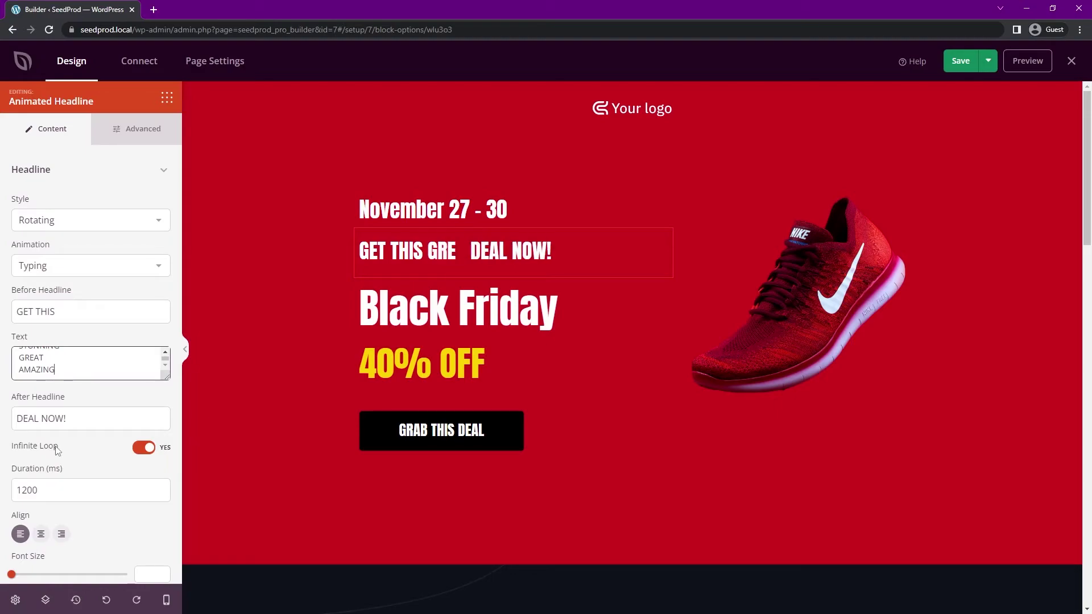
double_click(59, 488)
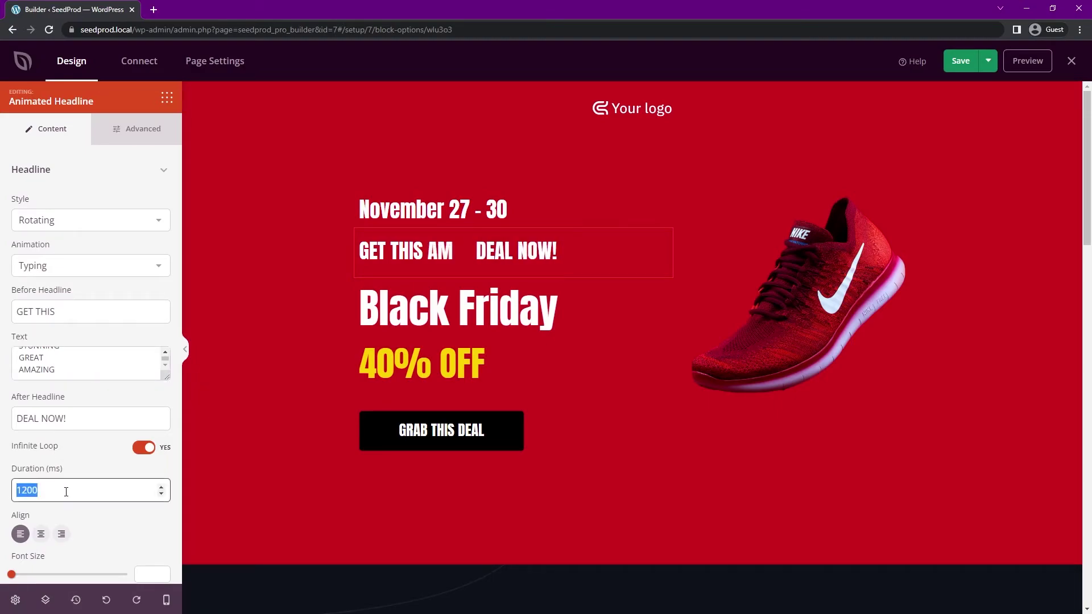
scroll(91, 518, "down", 1)
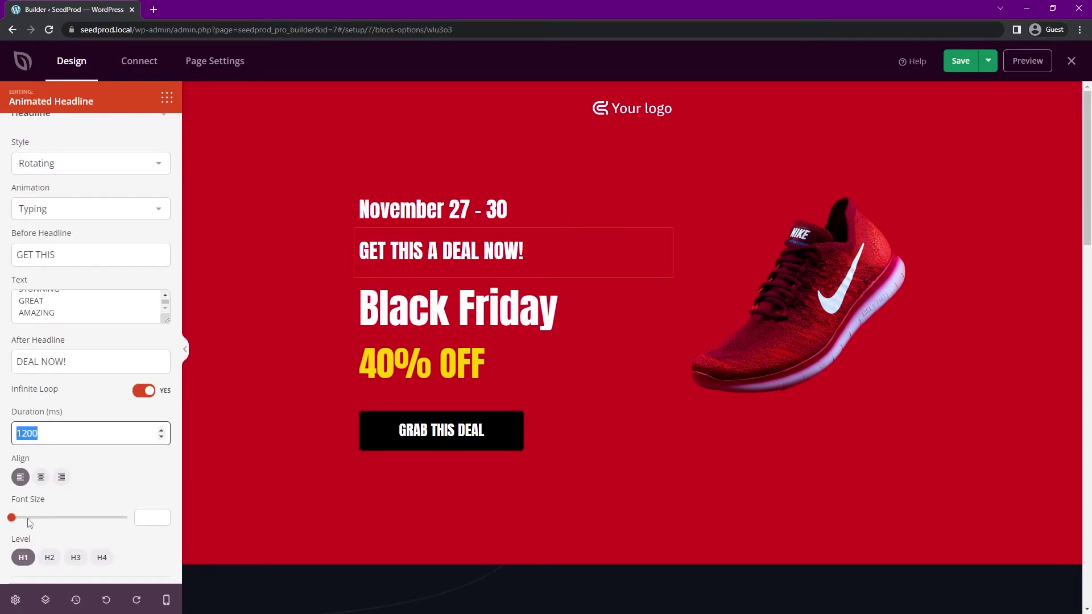
left_click_drag(11, 517, 62, 518)
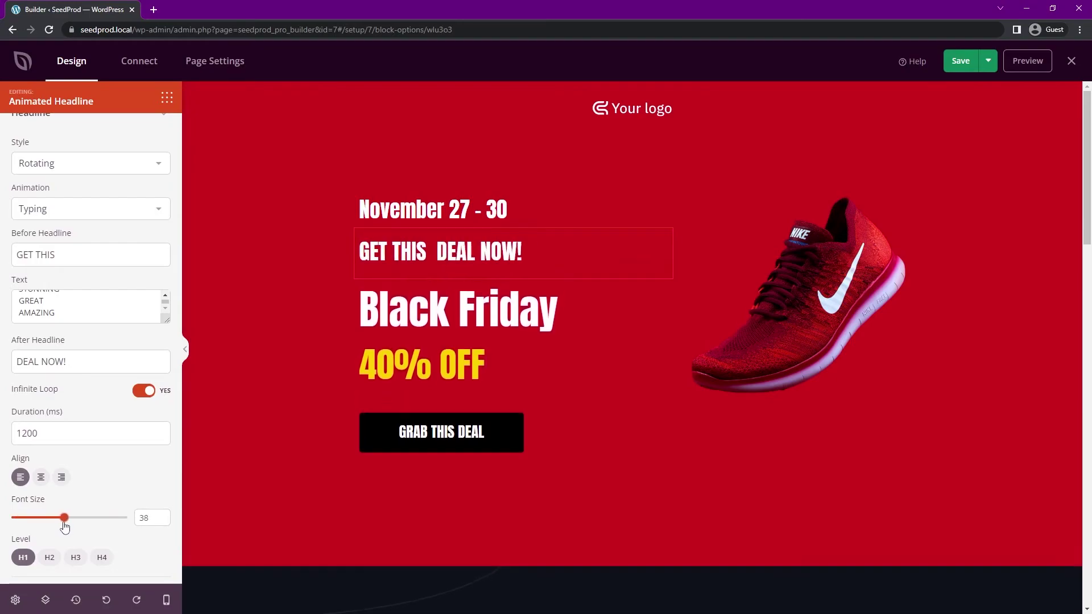
double_click(143, 518)
key("BackSpace")
scroll(127, 492, "up", 1)
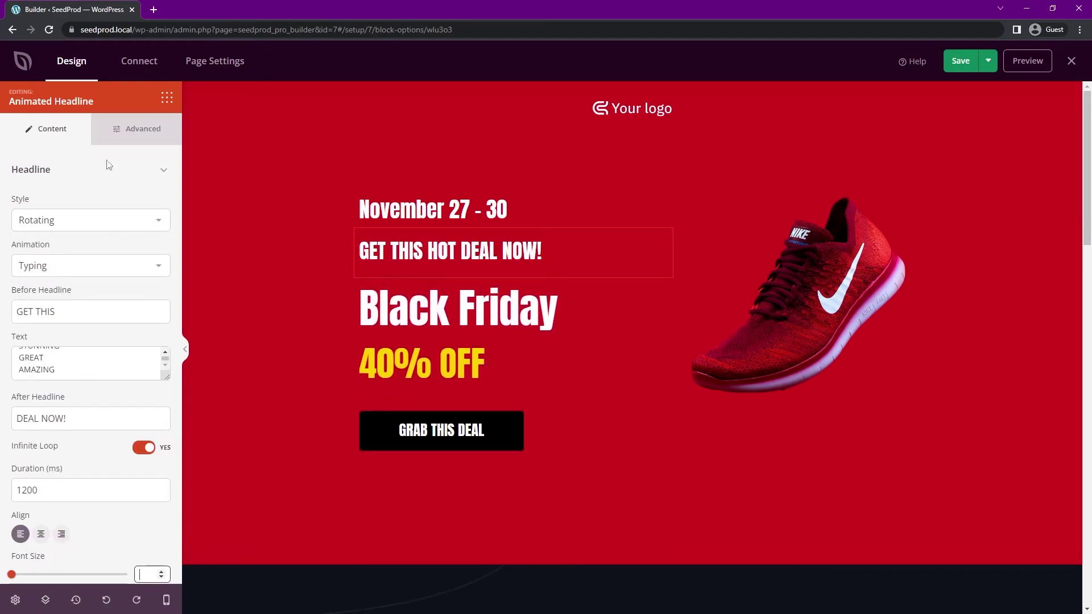
Set the animated headline's text colour to black (#000000).
left_click(149, 135)
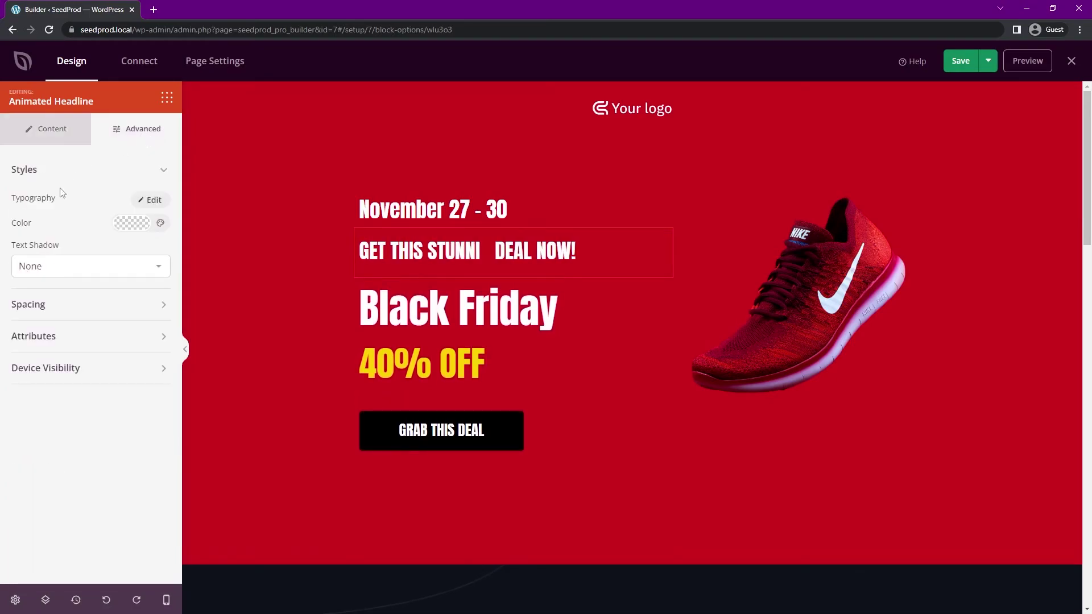
left_click(151, 200)
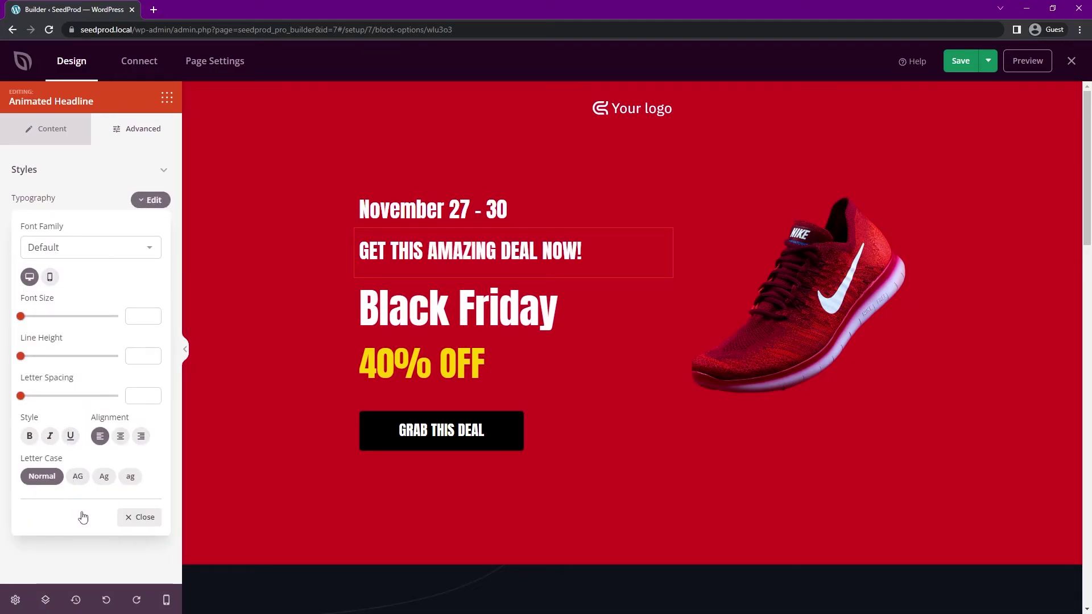
left_click(151, 200)
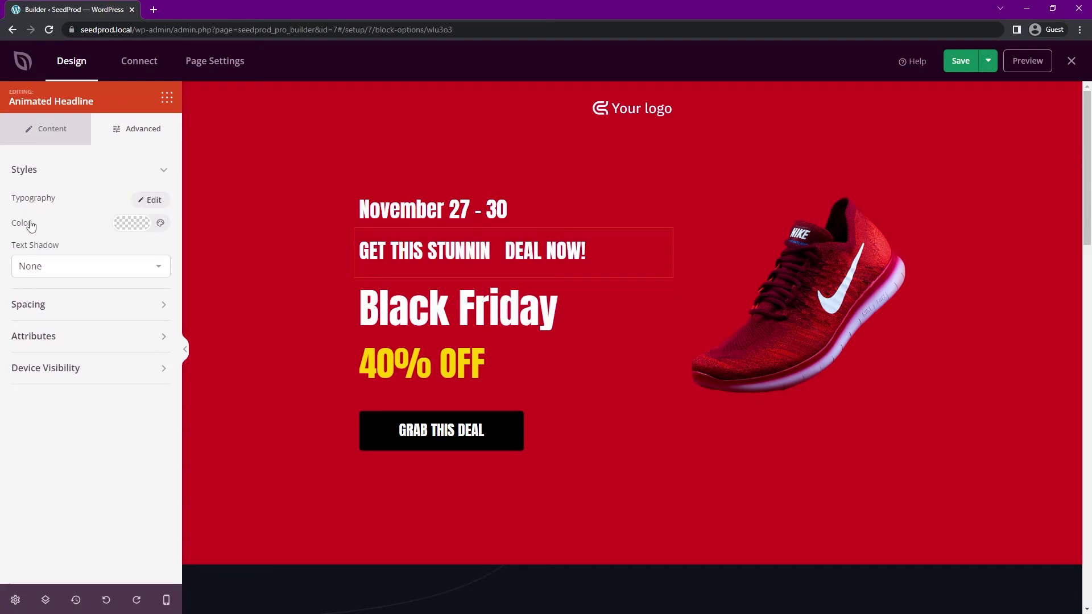
left_click(131, 223)
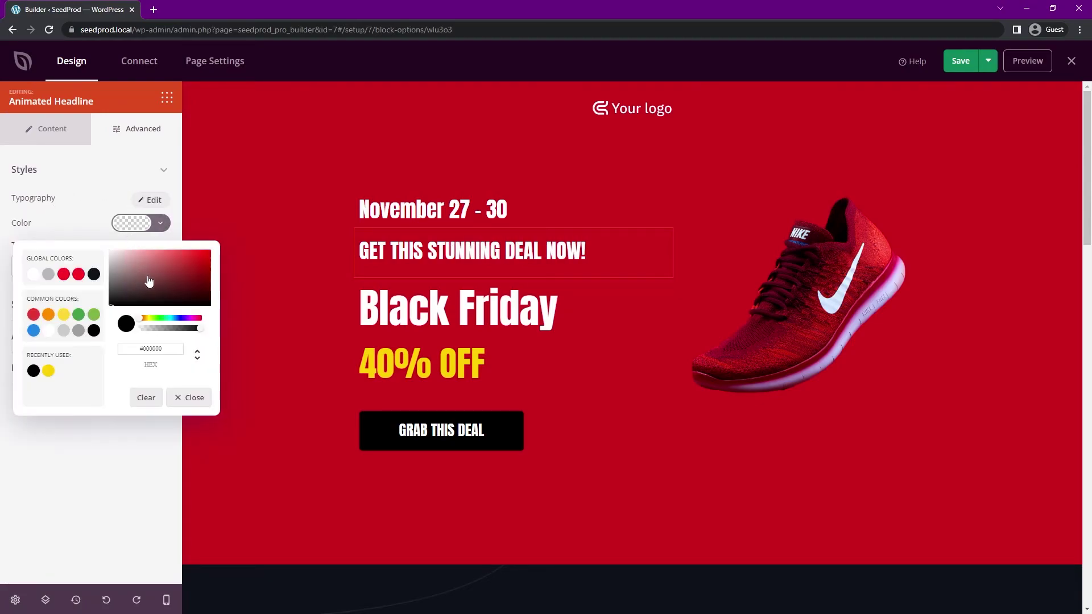
left_click(88, 488)
Look through the Spacing, Attributes and Device Visibility options, then view the Connect integrations.
left_click(67, 311)
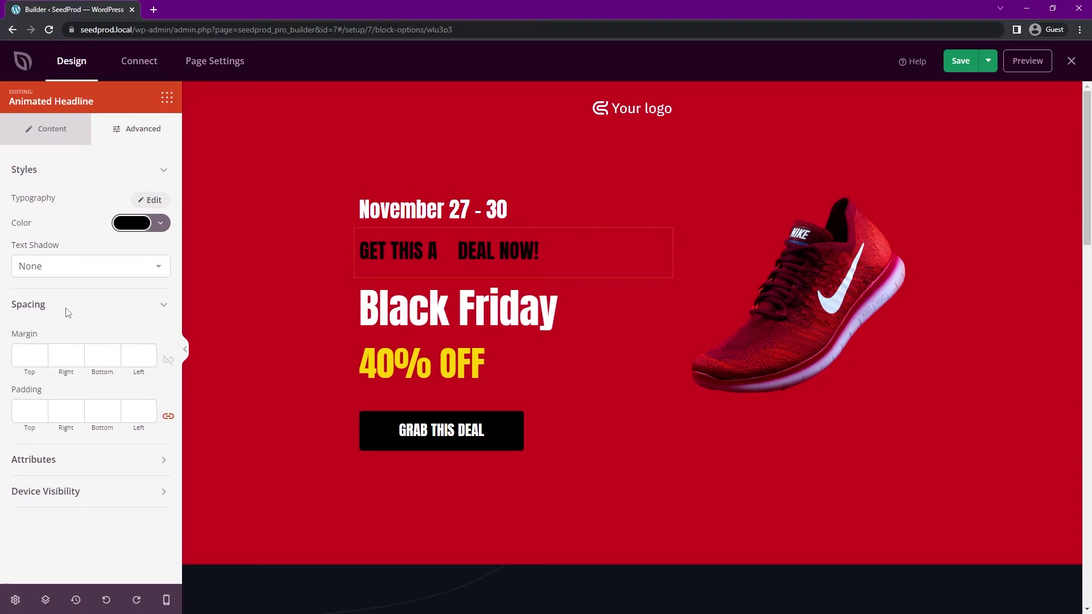
left_click(49, 315)
left_click(44, 339)
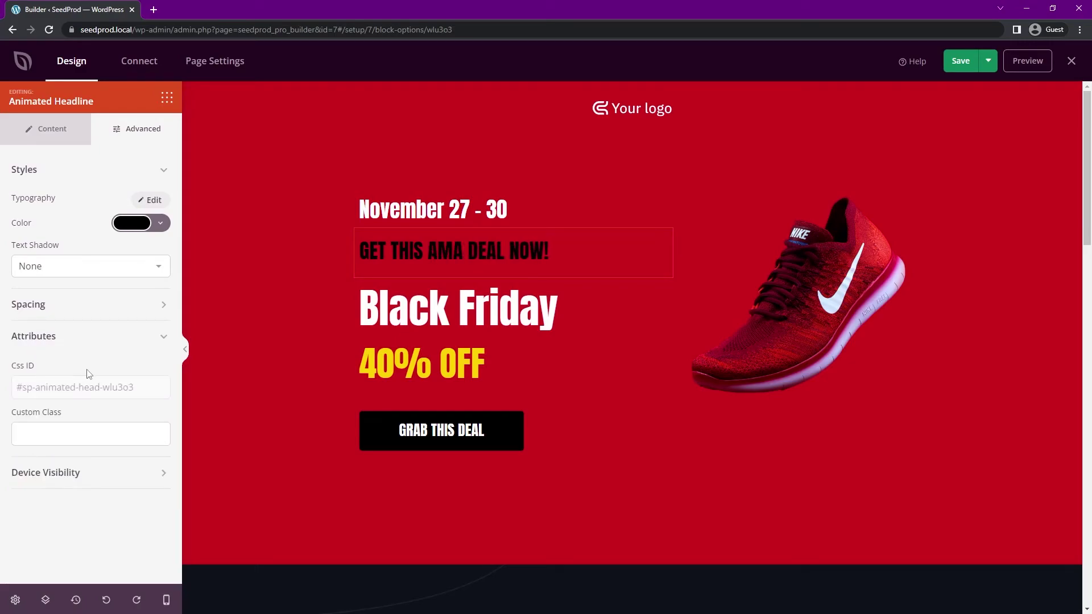
left_click(60, 339)
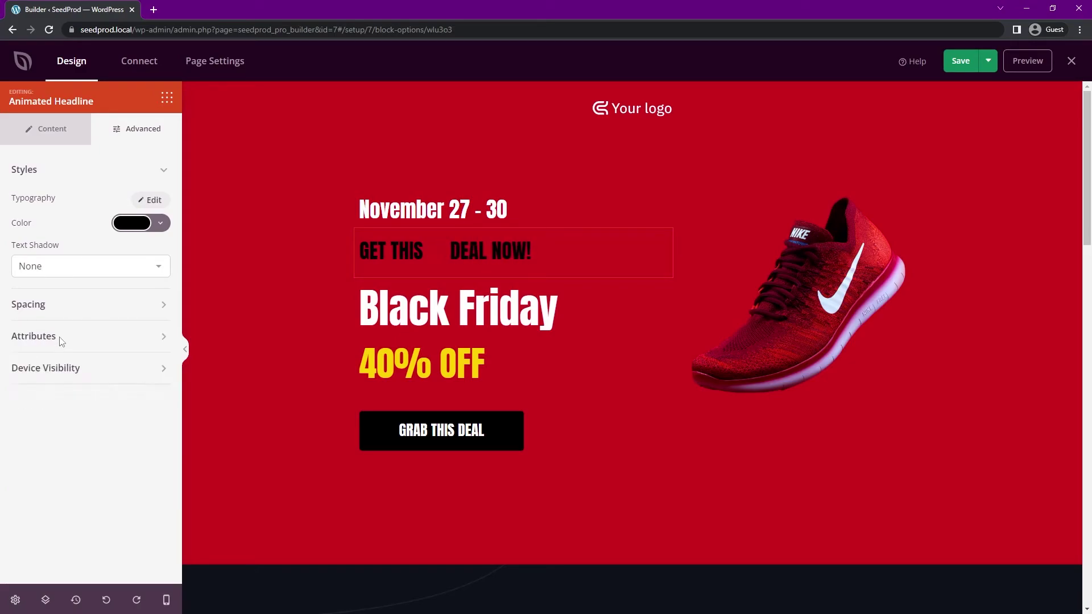
left_click(68, 375)
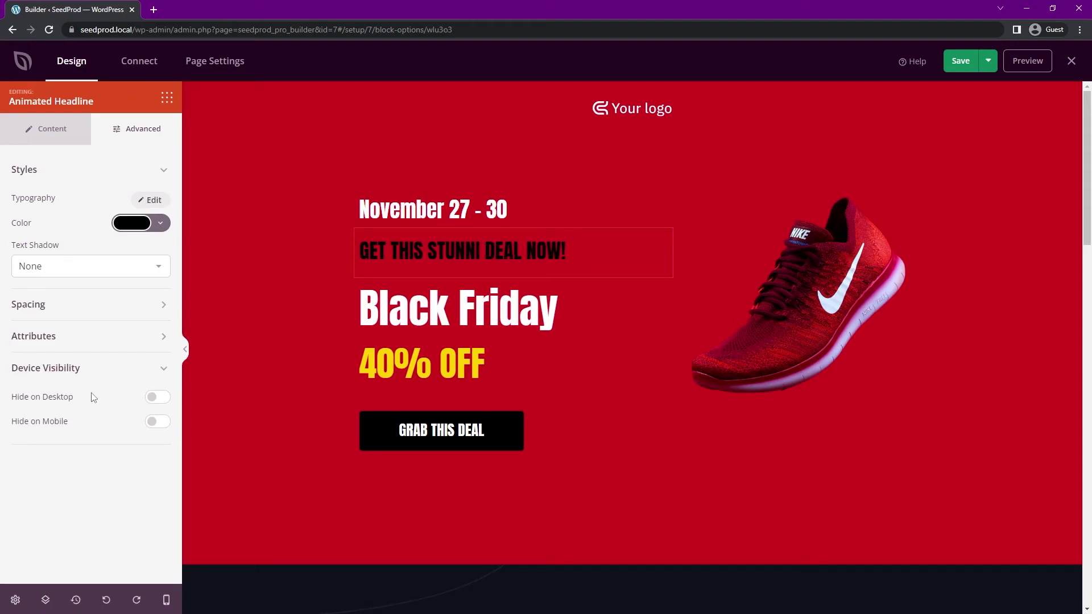
left_click(75, 374)
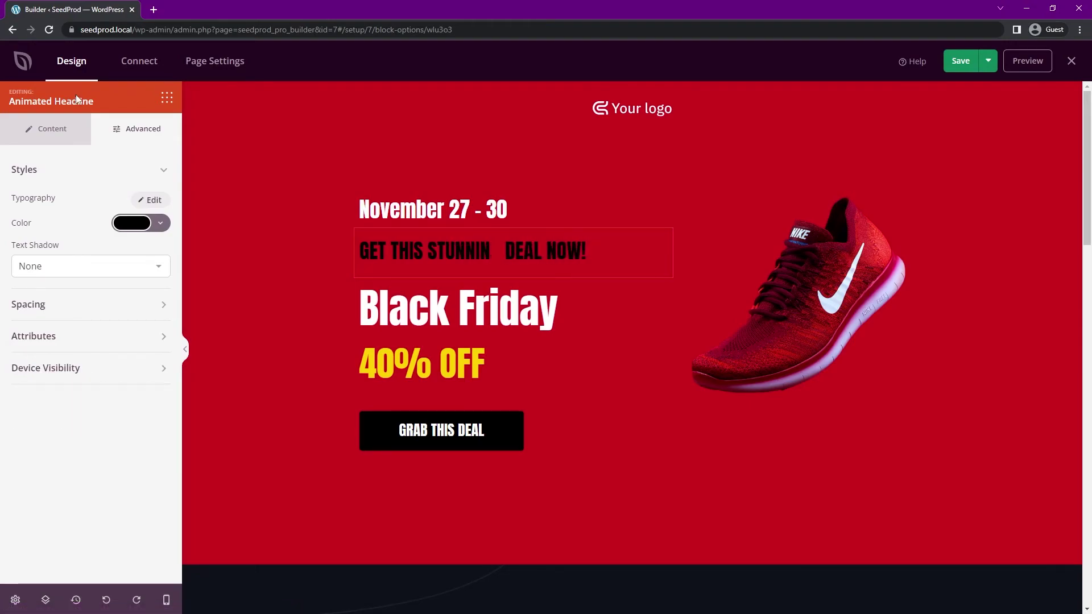
left_click(139, 62)
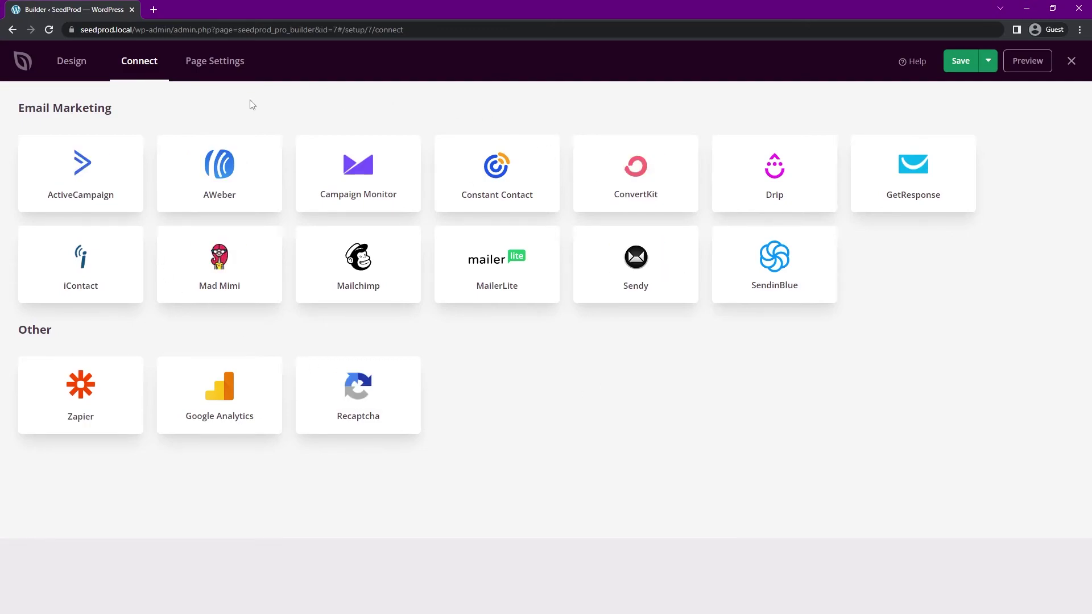
Review the General, SEO, Analytics, Scripts and Custom Domain page settings, then save and preview.
left_click(216, 63)
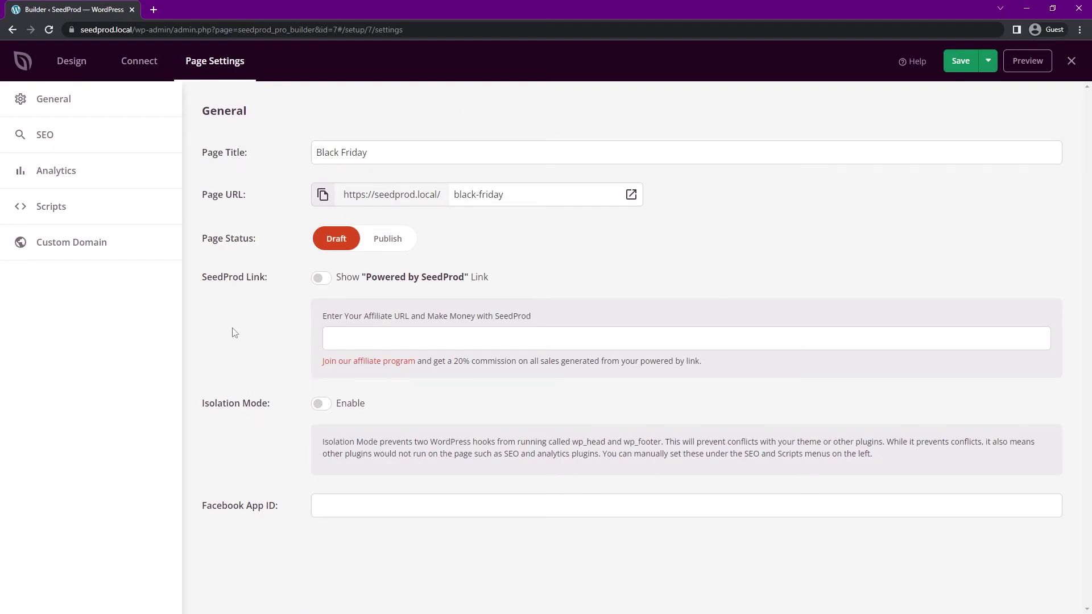
left_click(65, 136)
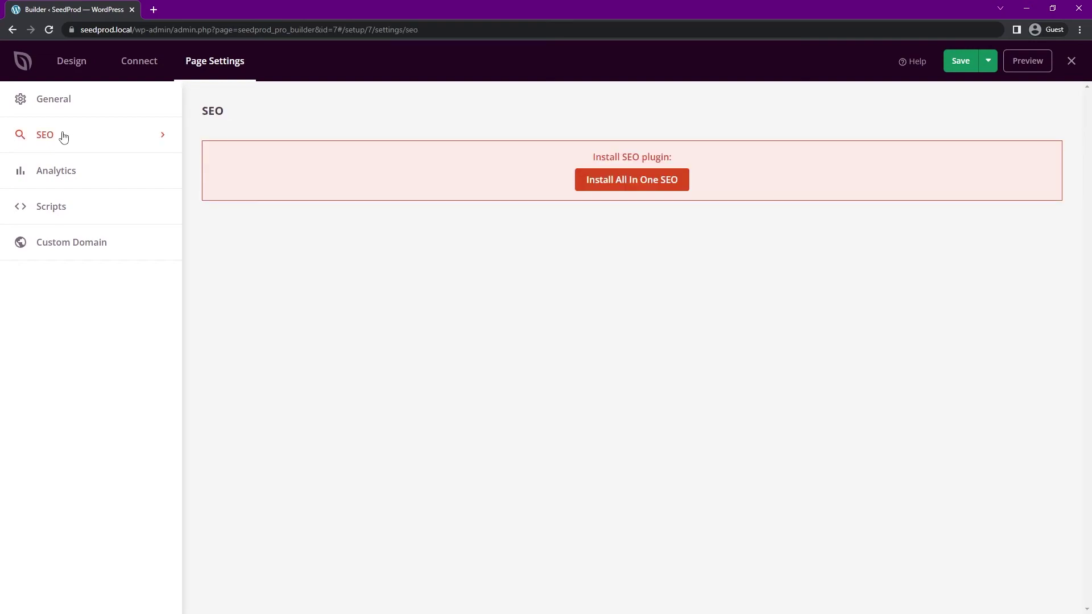
left_click(62, 176)
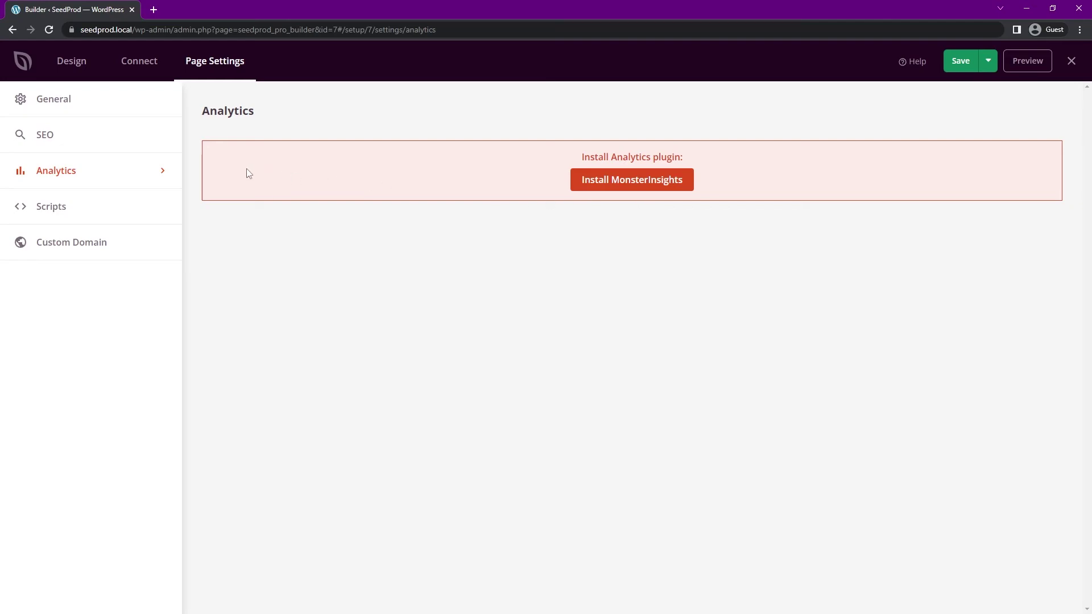
left_click(55, 207)
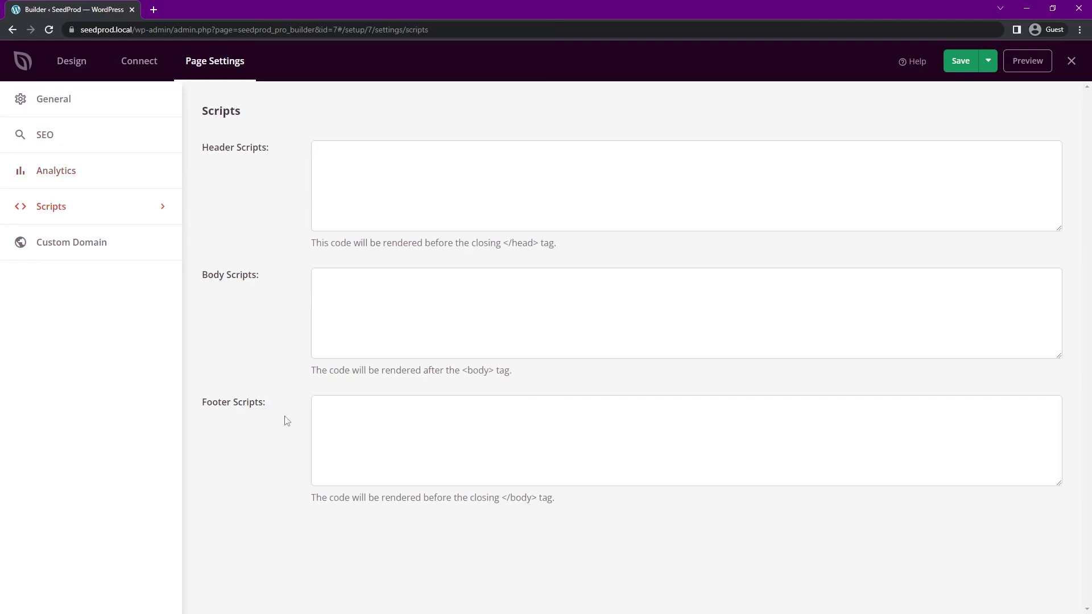
left_click(82, 243)
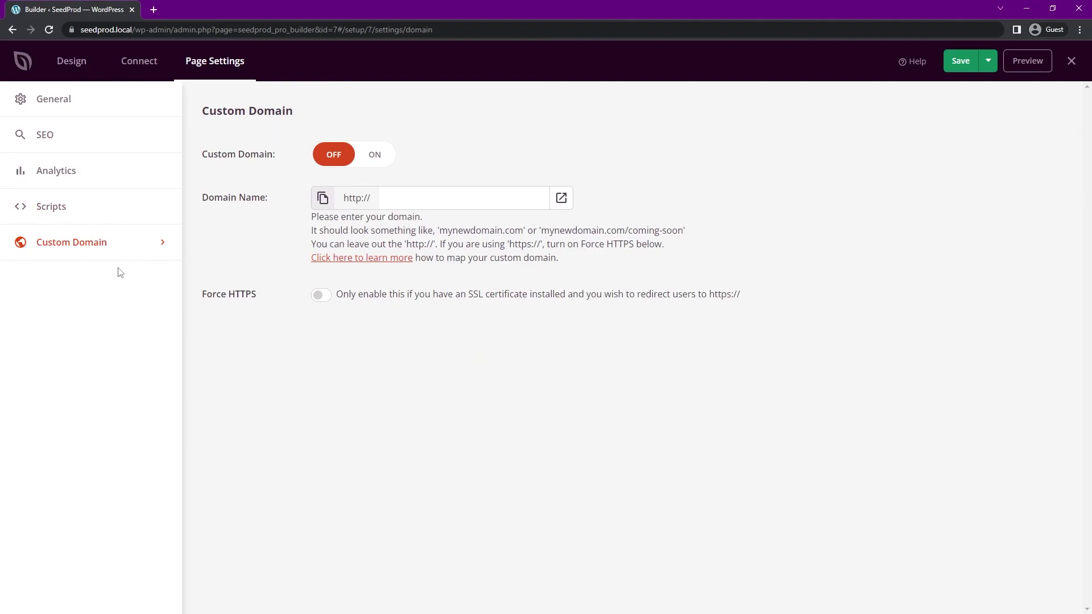
left_click(67, 101)
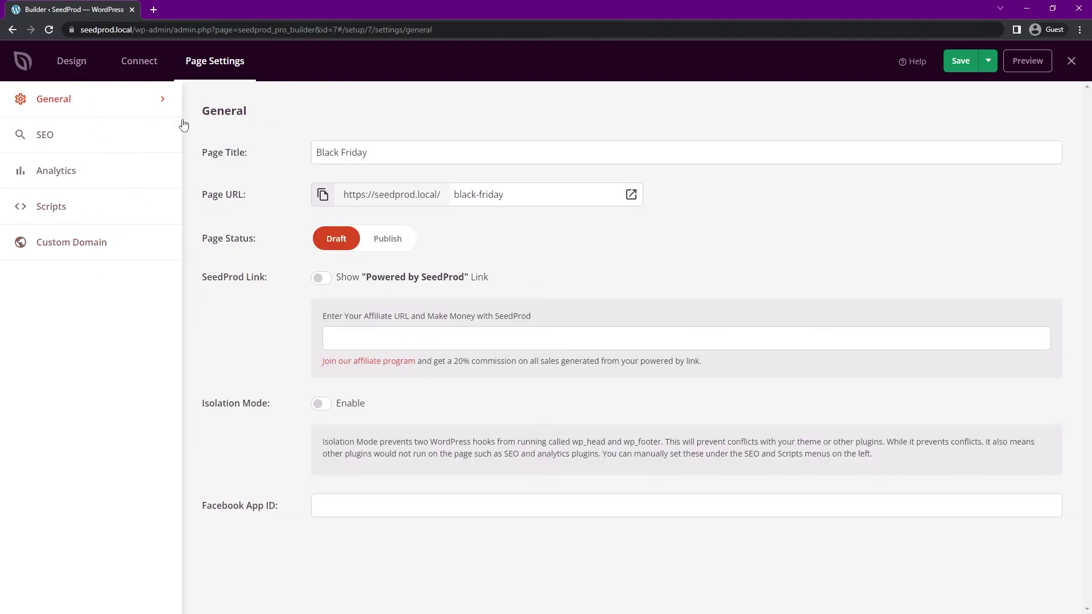
left_click(955, 66)
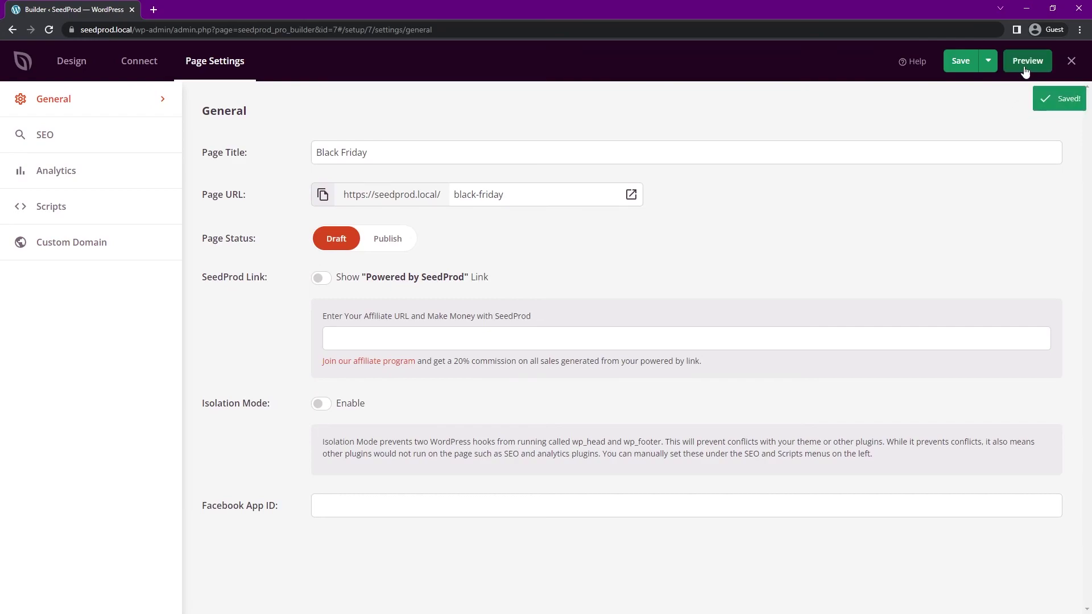
left_click(1025, 66)
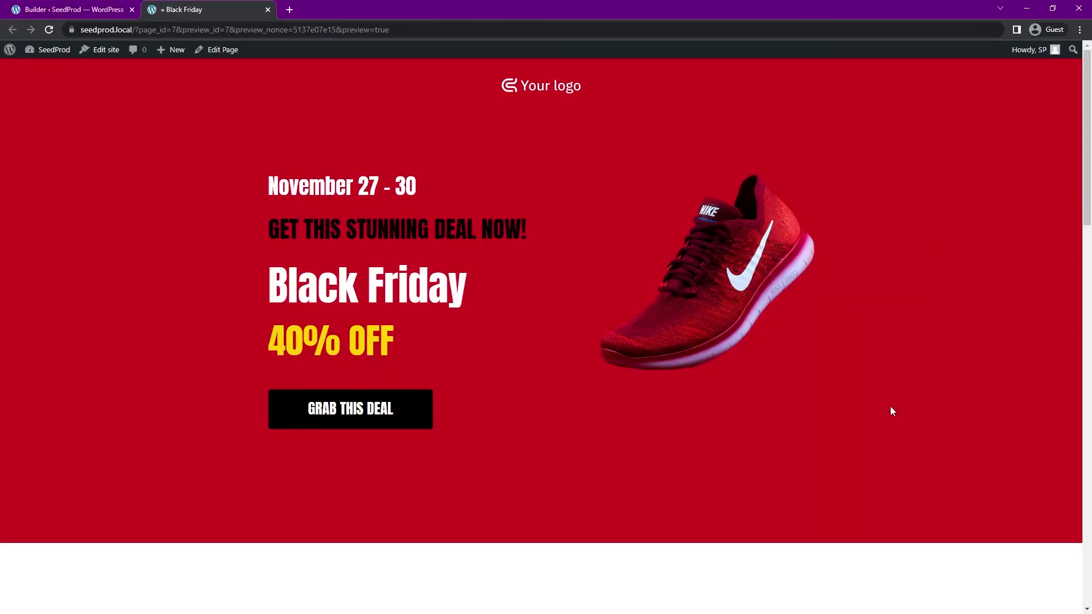